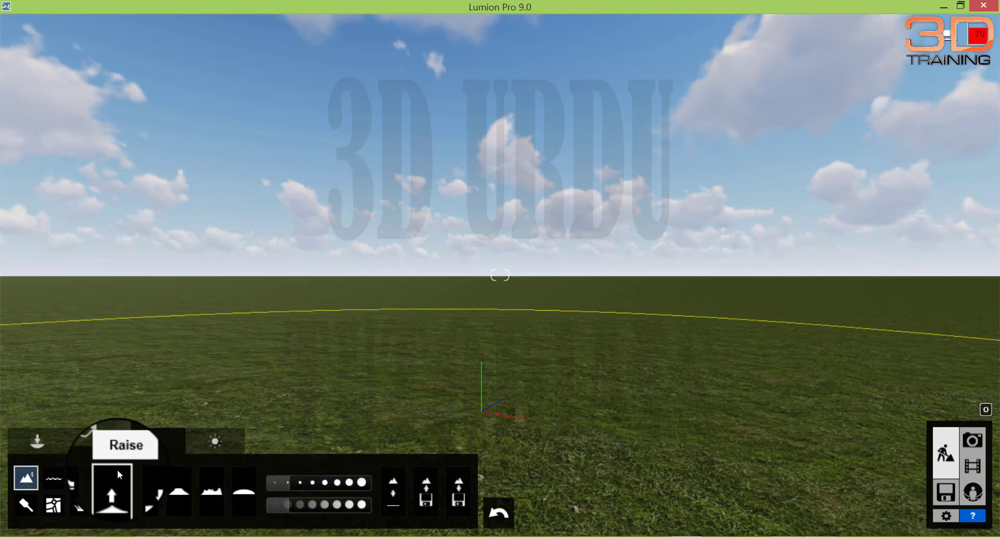
- Raise a rocky hill near the centre of the flat grass terrain
left_click(150, 495)
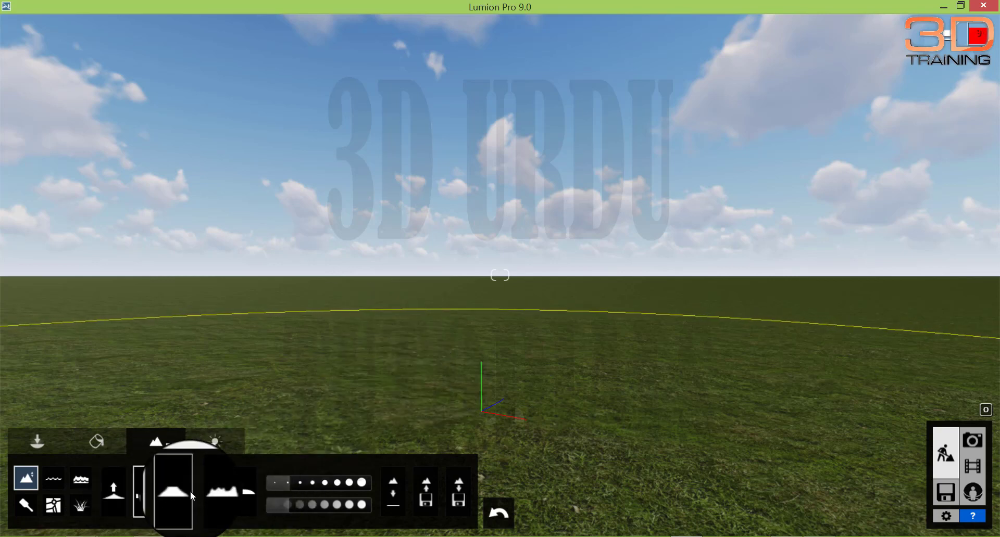
left_click(193, 497)
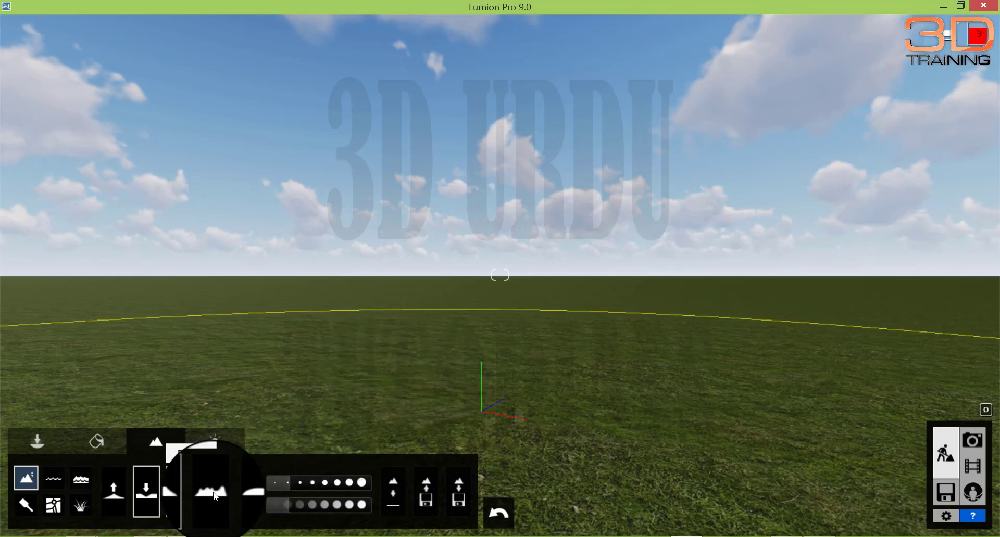
left_click(109, 495)
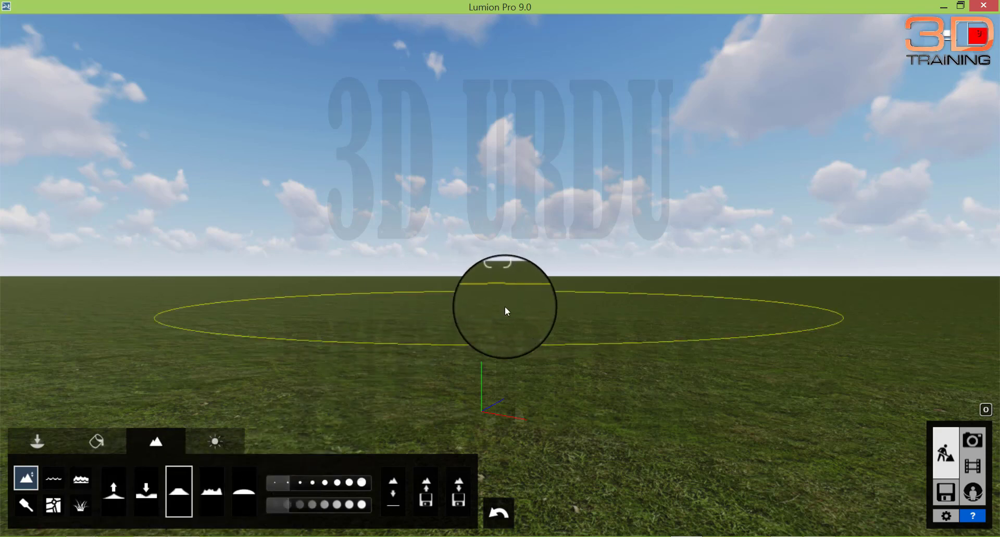
key("q")
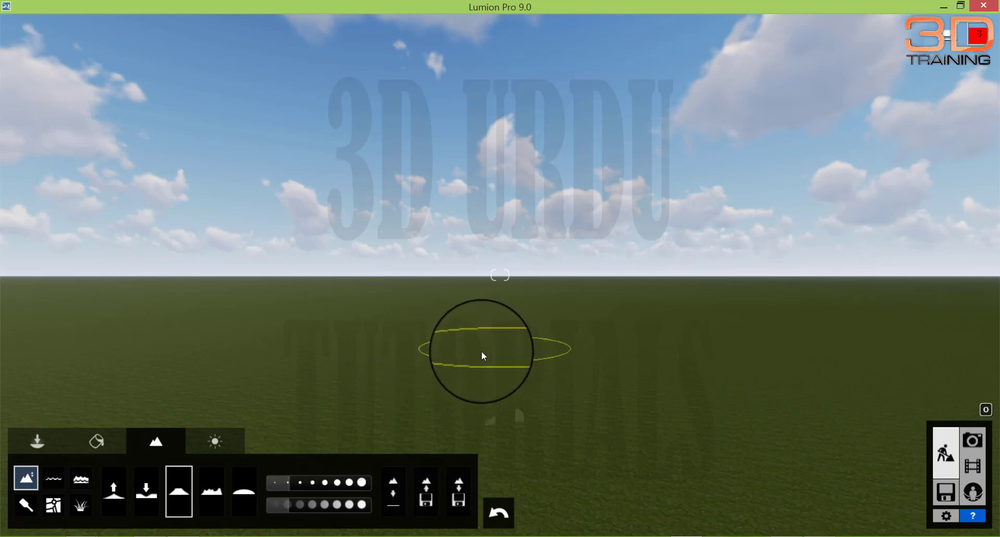
left_click(112, 489)
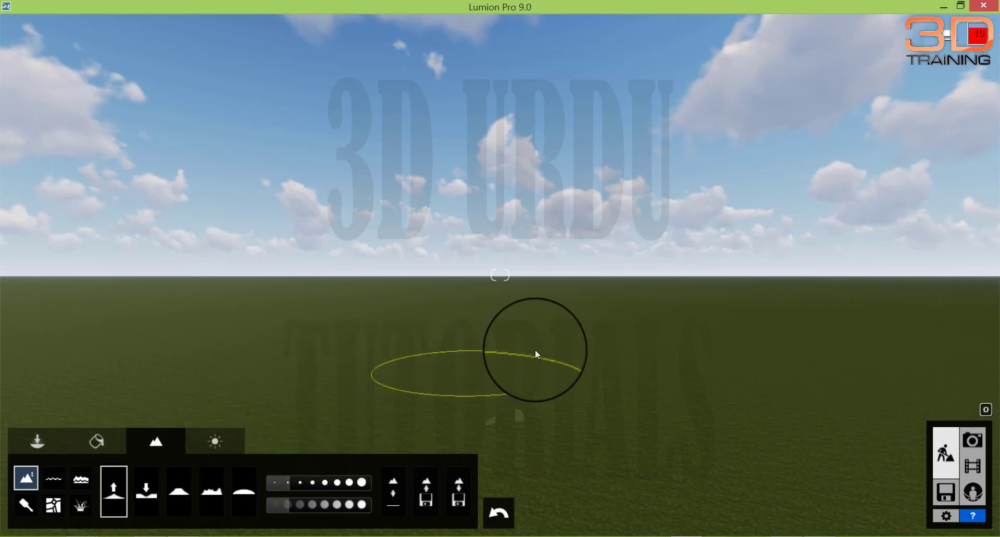
mouse_move(535, 349)
left_mouse_down()
mouse_move(521, 356)
mouse_move(444, 334)
mouse_move(557, 330)
left_mouse_up()
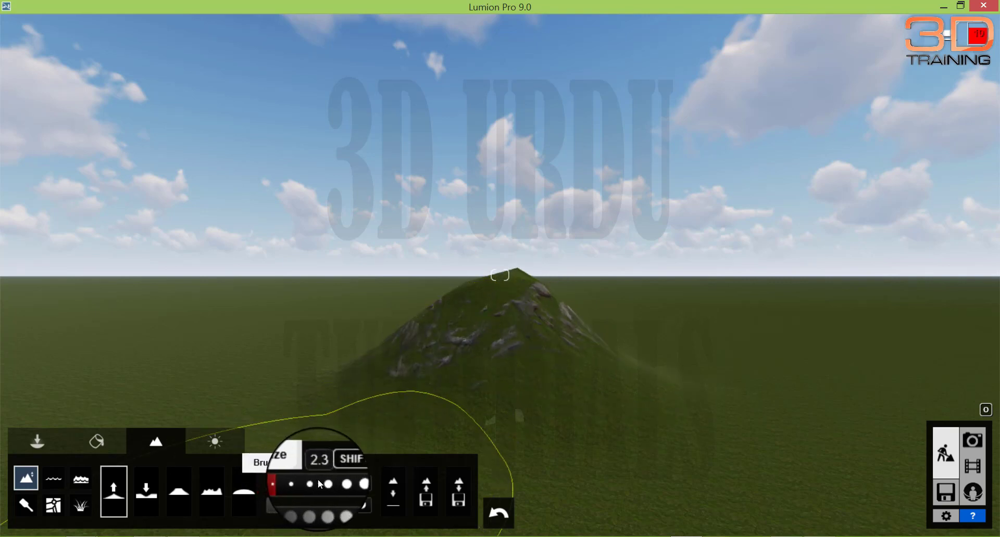
- Adjust the terrain brush size and speed and raise a second, taller peak on the left side of the first hill
left_click_drag(318, 479, 380, 483)
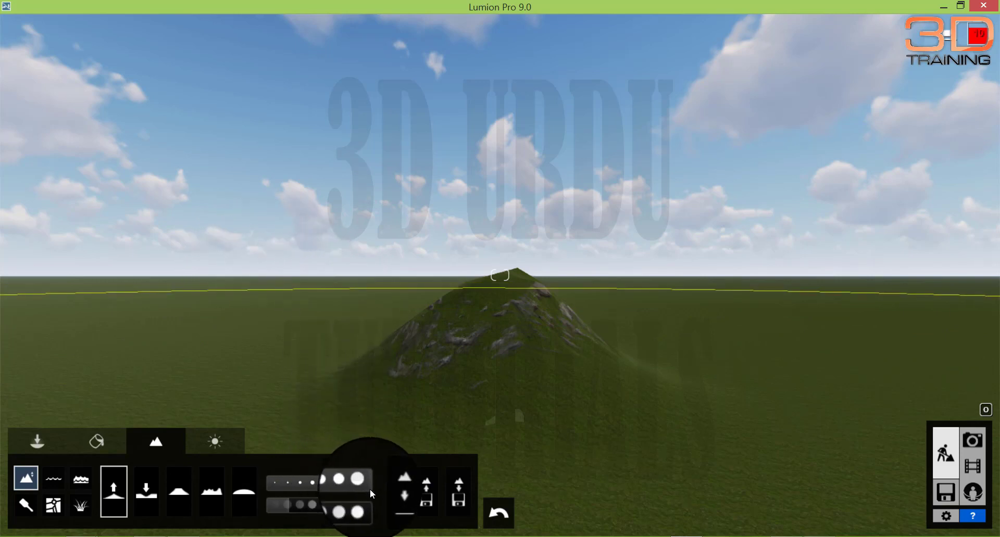
mouse_move(367, 488)
left_mouse_down()
mouse_move(307, 482)
mouse_move(281, 492)
mouse_move(333, 509)
left_mouse_up()
mouse_move(247, 338)
left_mouse_down()
mouse_move(339, 332)
mouse_move(251, 310)
mouse_move(327, 304)
mouse_move(366, 324)
mouse_move(206, 371)
mouse_move(305, 372)
mouse_move(387, 349)
left_mouse_up()
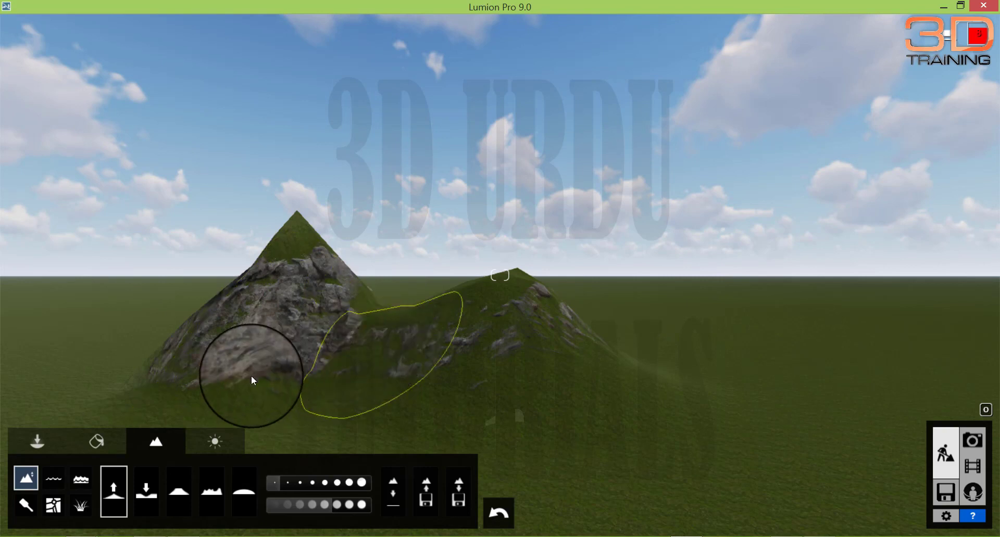
- Place a rectangular water plane of the Ocean type on the grass in front of the hills
left_click(55, 480)
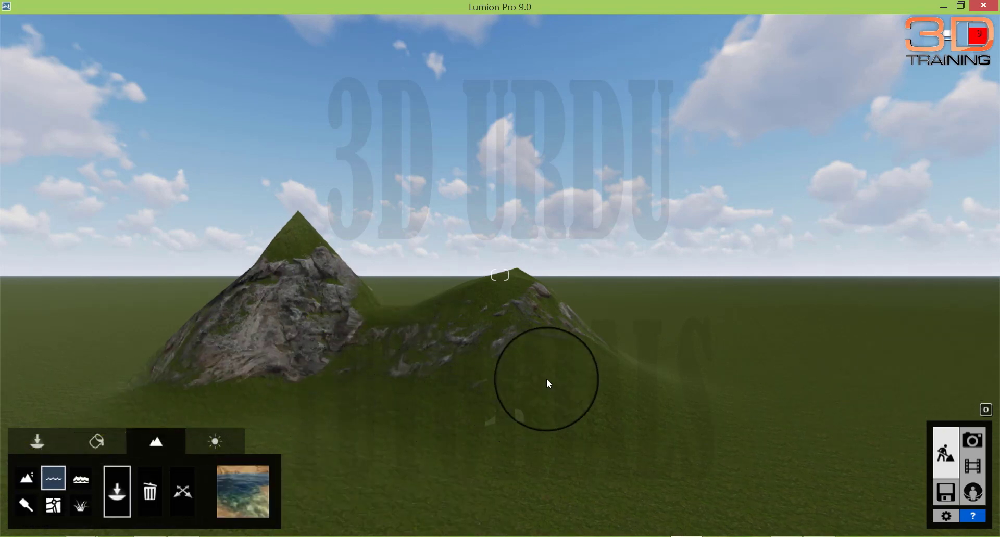
key("s")
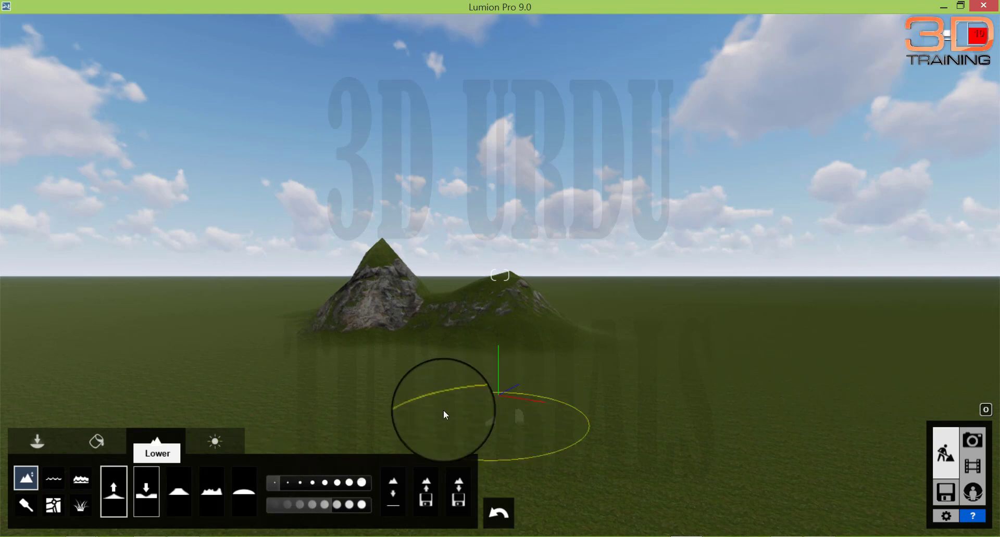
left_click(54, 478)
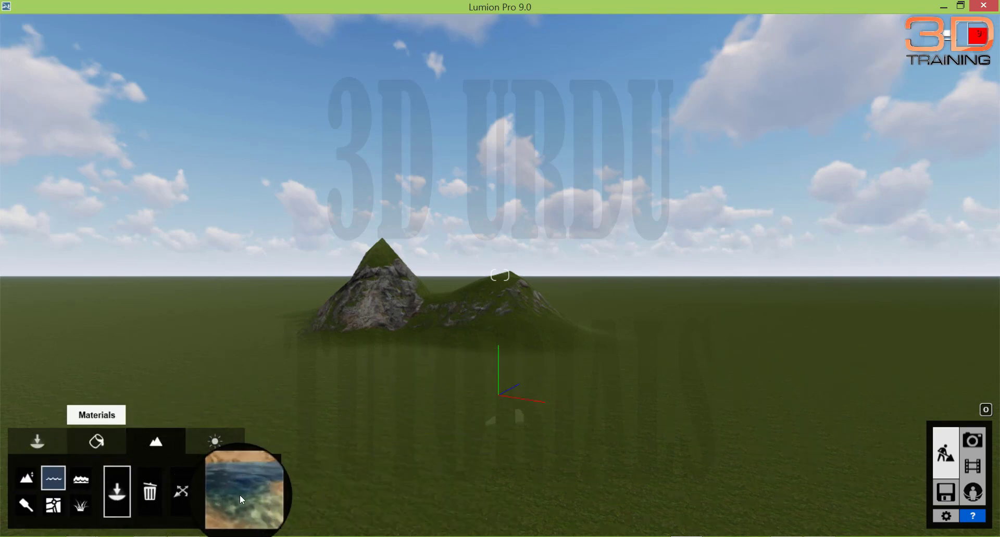
left_click(242, 491)
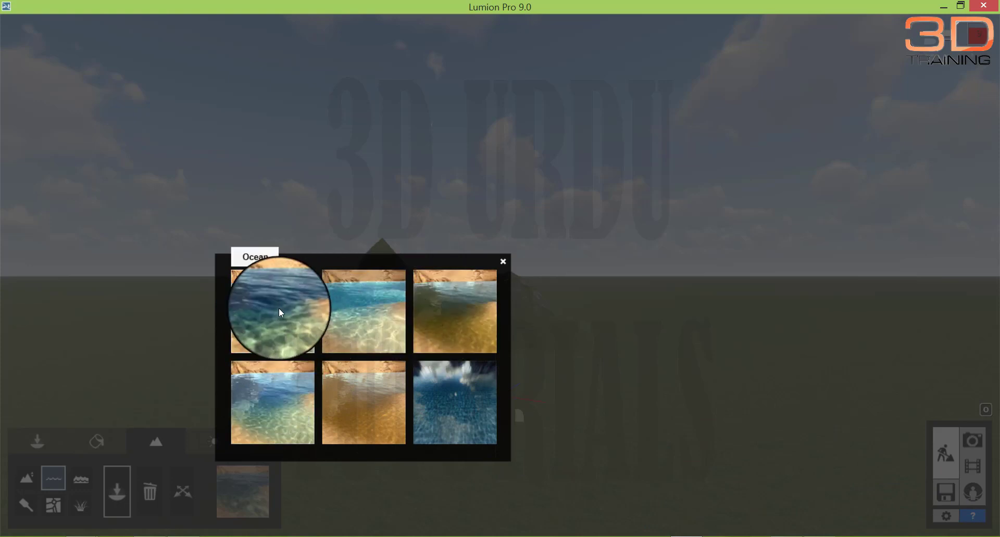
left_click(437, 326)
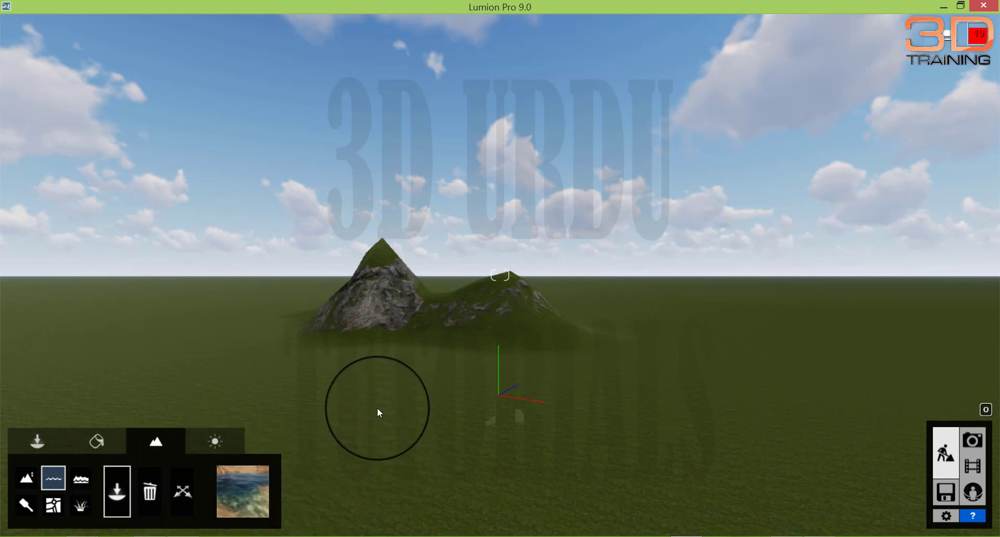
mouse_move(391, 419)
left_mouse_down()
mouse_move(404, 433)
mouse_move(423, 534)
left_mouse_up()
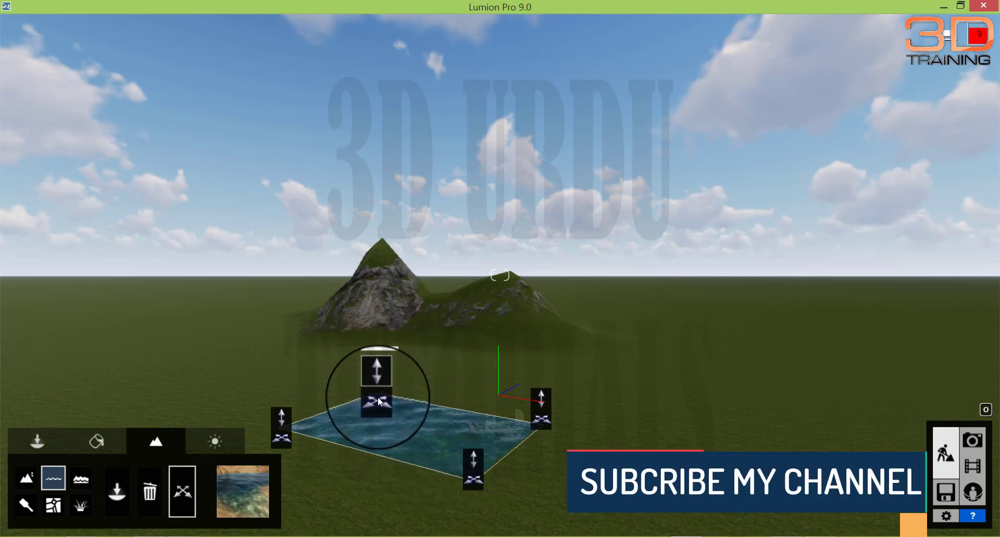
- Enlarge the water plane from its front corners and delete it from the scene
left_click_drag(377, 396, 411, 458)
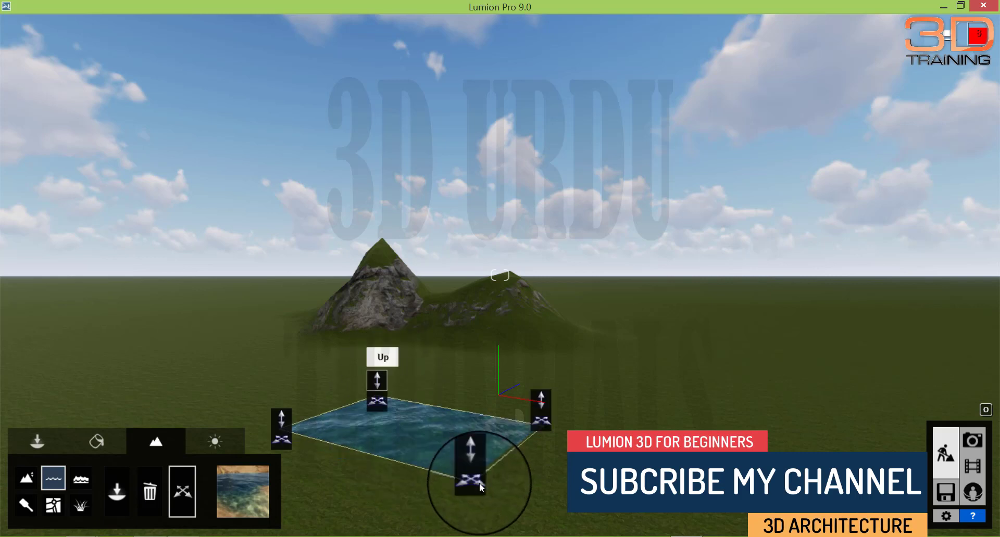
left_click_drag(448, 492, 502, 510)
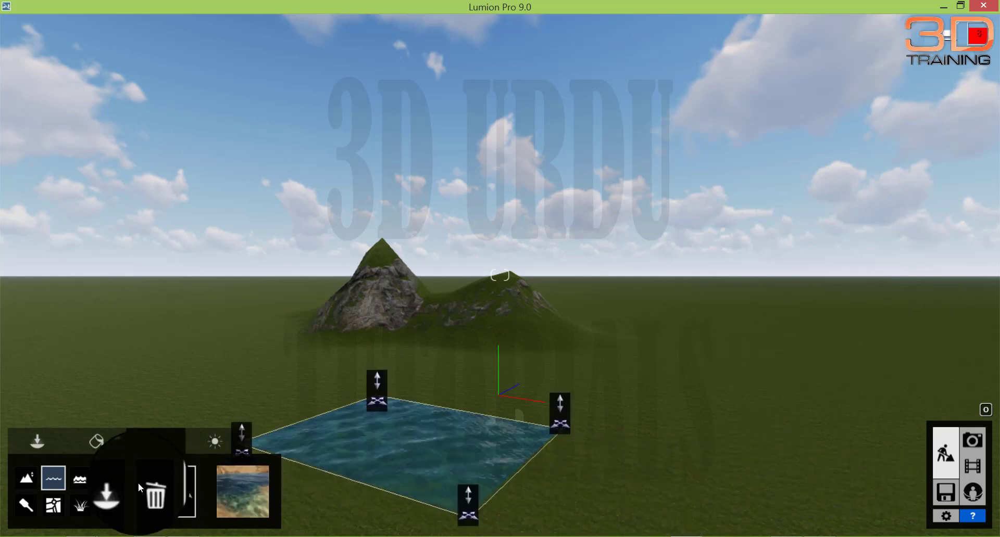
left_click(156, 489)
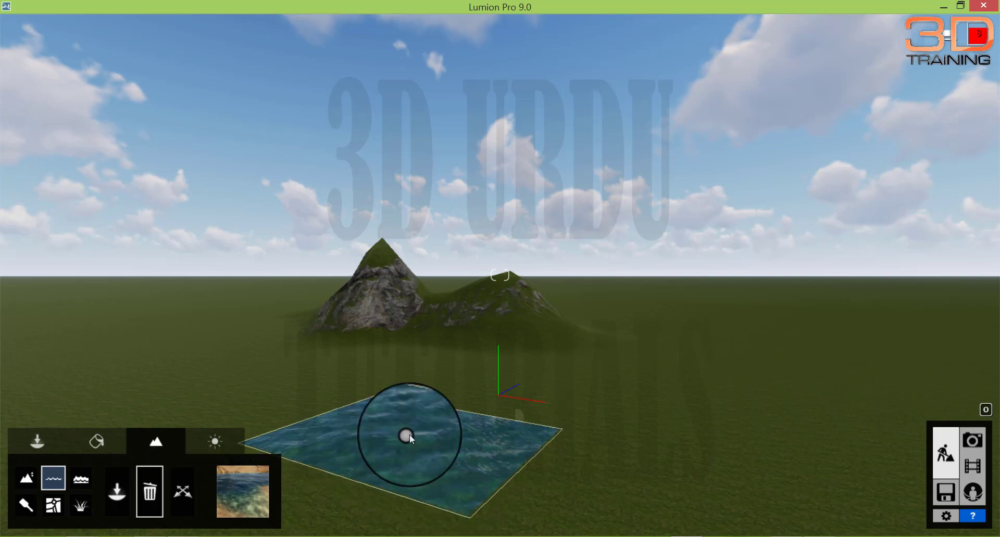
left_click(408, 435)
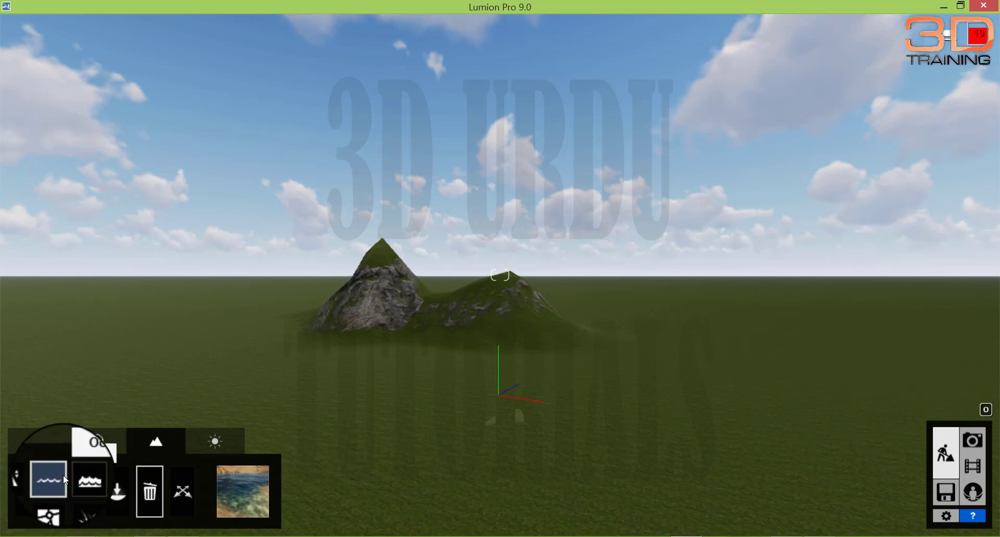
- Turn on the ocean around the hills and set its wind direction to 1.3 and colour preset to 0.5
left_click(82, 483)
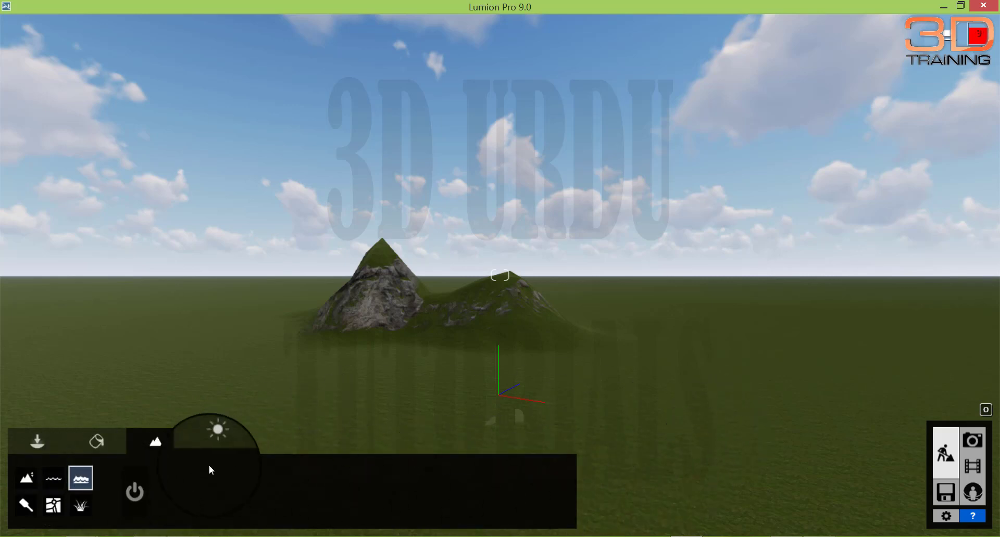
left_click(134, 492)
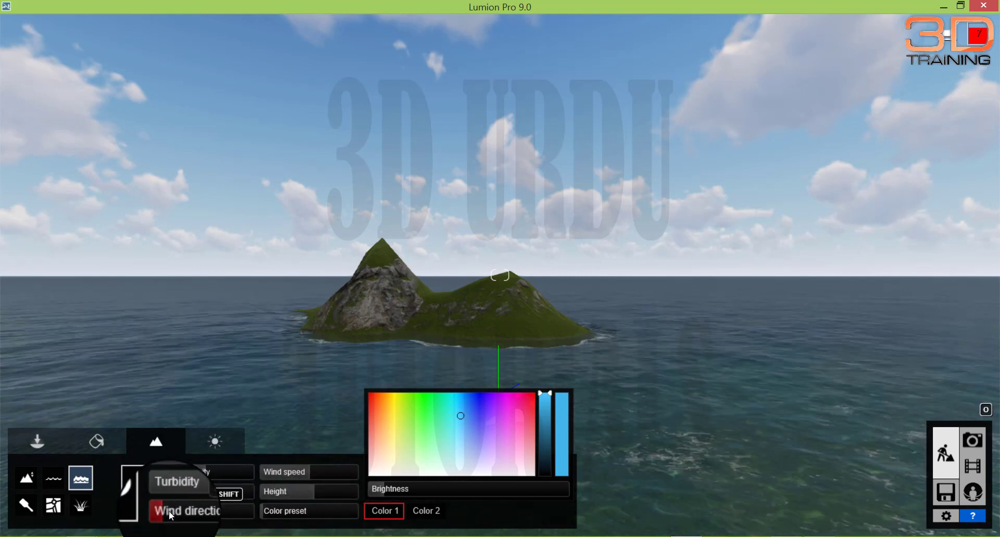
mouse_move(185, 510)
left_mouse_down()
mouse_move(227, 510)
mouse_move(177, 514)
left_mouse_up()
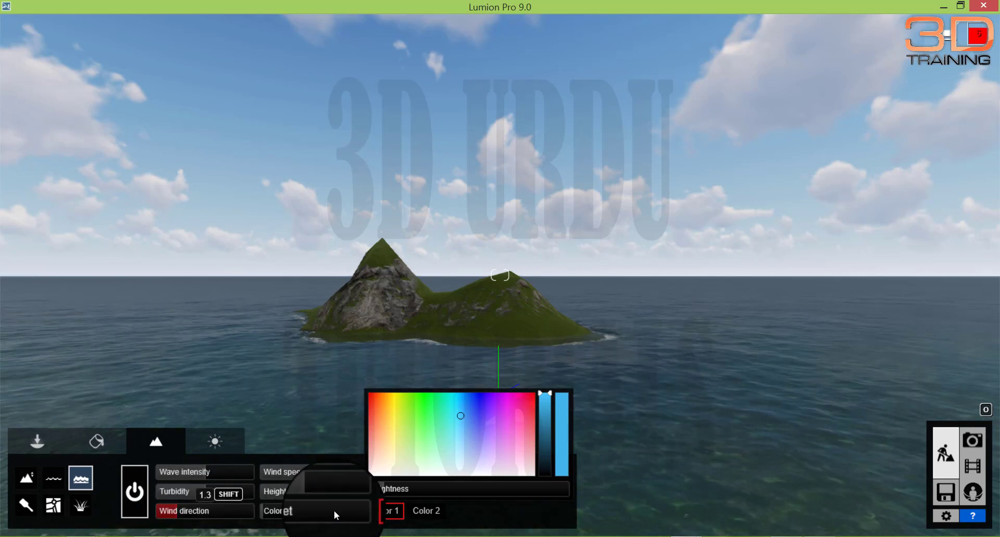
left_click_drag(342, 510, 307, 509)
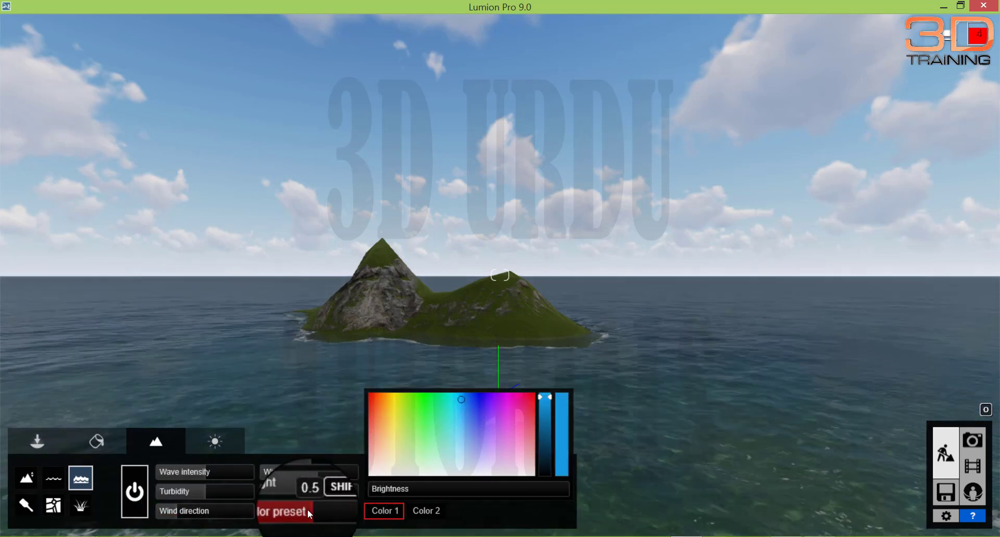
- Change the ocean's Color 1 to near white, raise its wind speed to 0.9 and set its height to 0.5
mouse_move(451, 415)
left_mouse_down()
mouse_move(492, 427)
mouse_move(198, 471)
mouse_move(263, 470)
left_mouse_up()
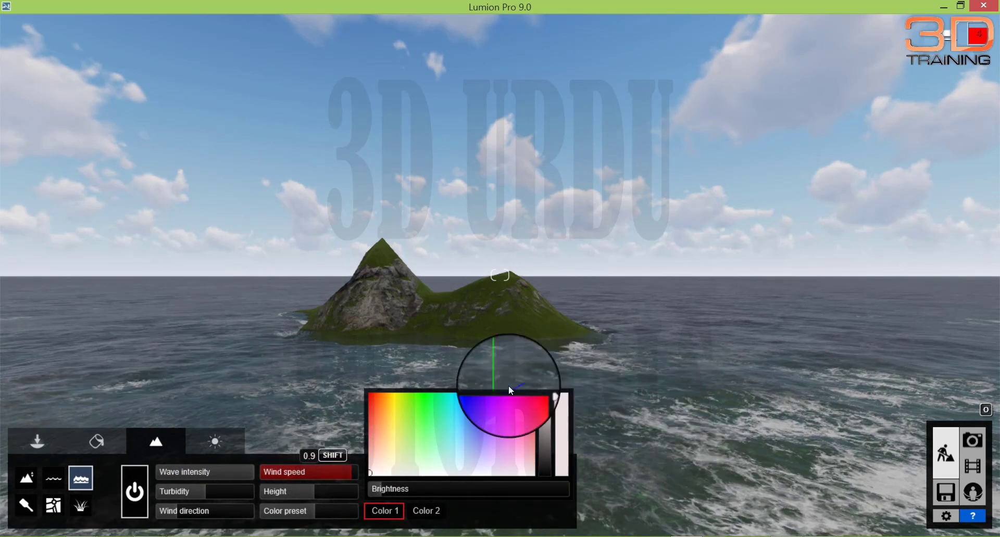
left_click(311, 491)
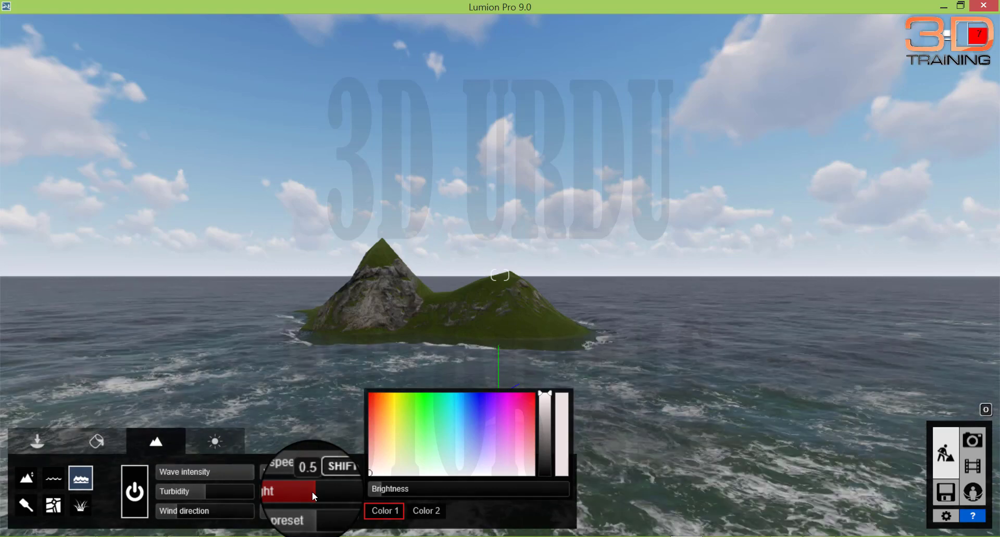
left_click_drag(293, 494, 323, 492)
- Turn the ocean off
left_click(22, 505)
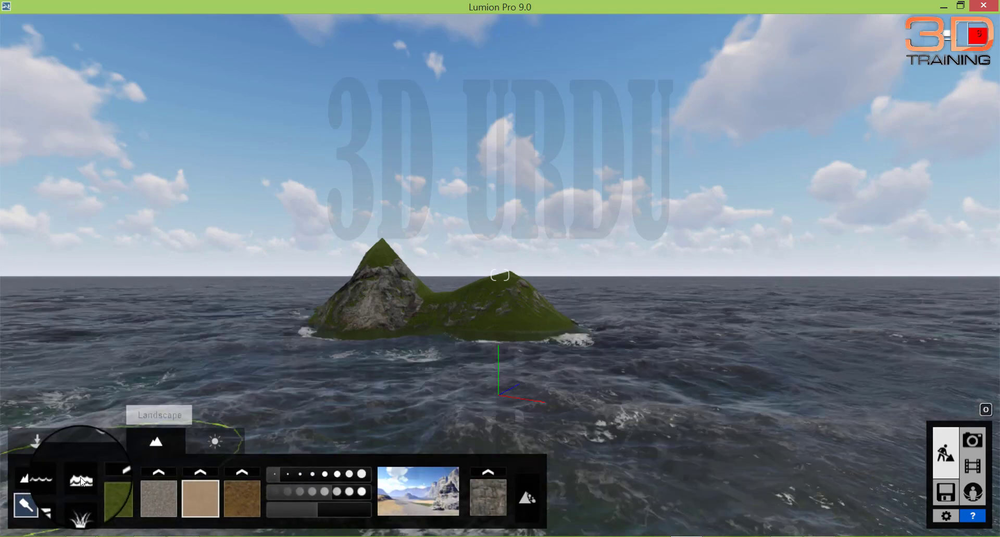
left_click(80, 478)
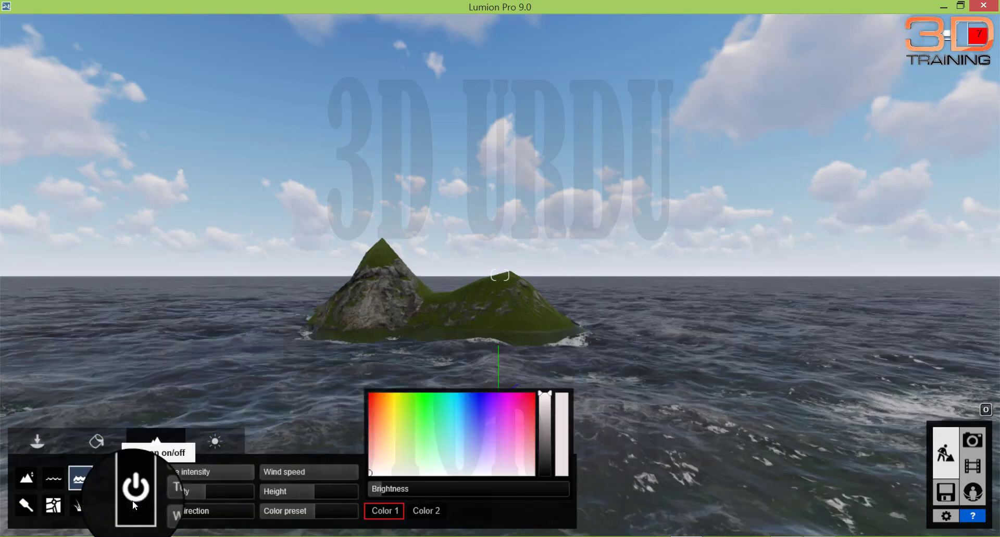
left_click(134, 493)
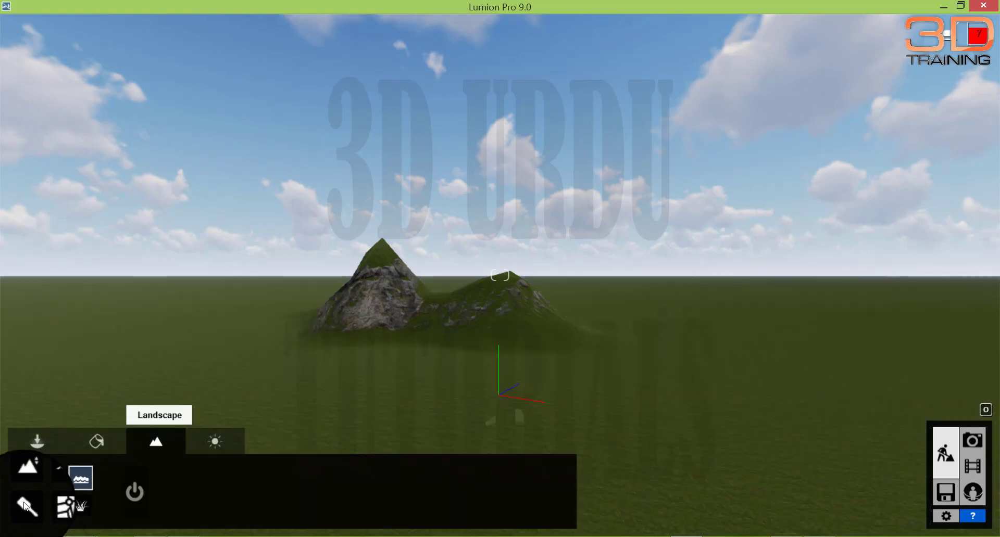
- Paint a wide strip of the beige sand texture across the grass in front of the hills
left_click(26, 505)
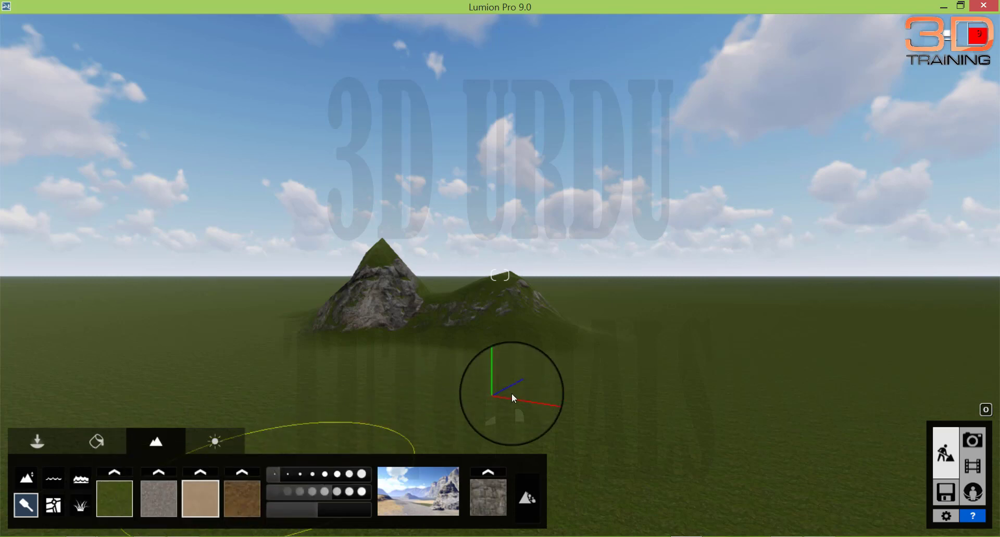
left_click(196, 500)
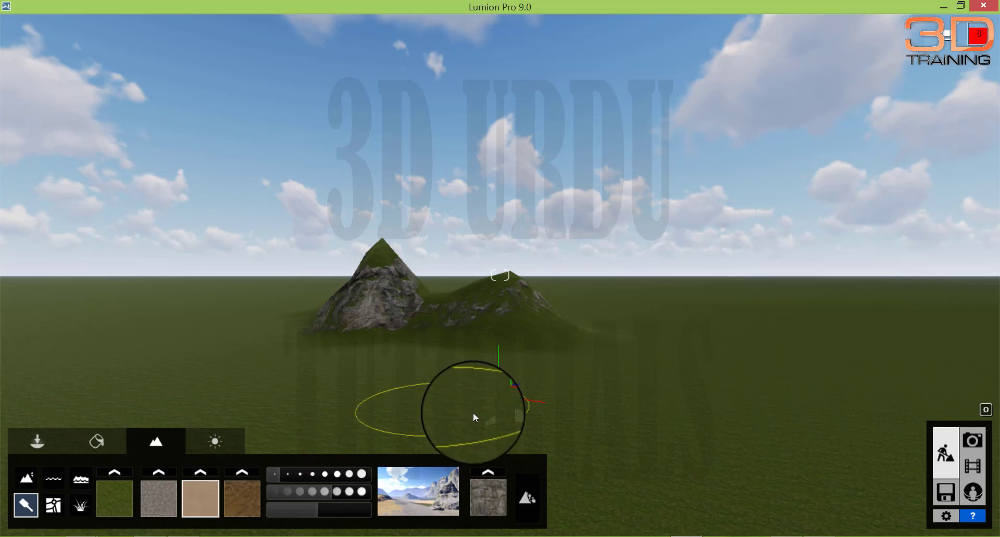
mouse_move(476, 415)
left_mouse_down()
mouse_move(471, 423)
mouse_move(327, 422)
mouse_move(289, 400)
left_mouse_up()
left_click_drag(352, 388, 532, 416)
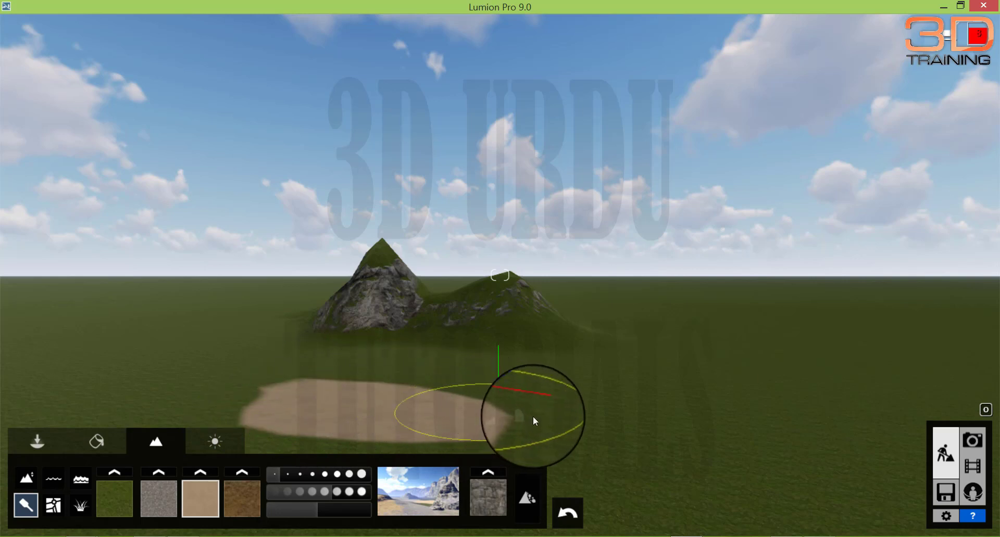
left_click_drag(584, 385, 555, 383)
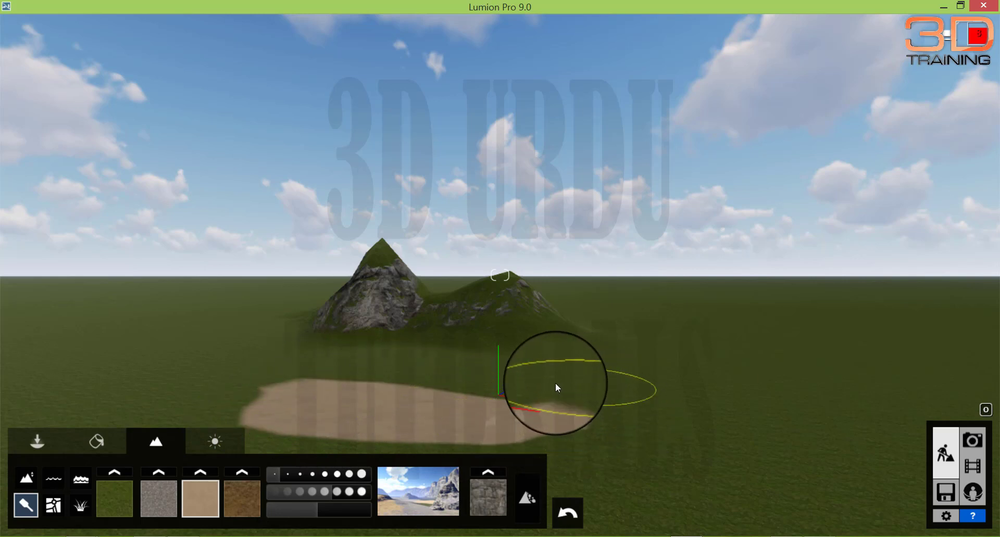
- Paint a brown soil patch over the left end of the sand strip and set the texture's tile size to 20.0
left_click(246, 486)
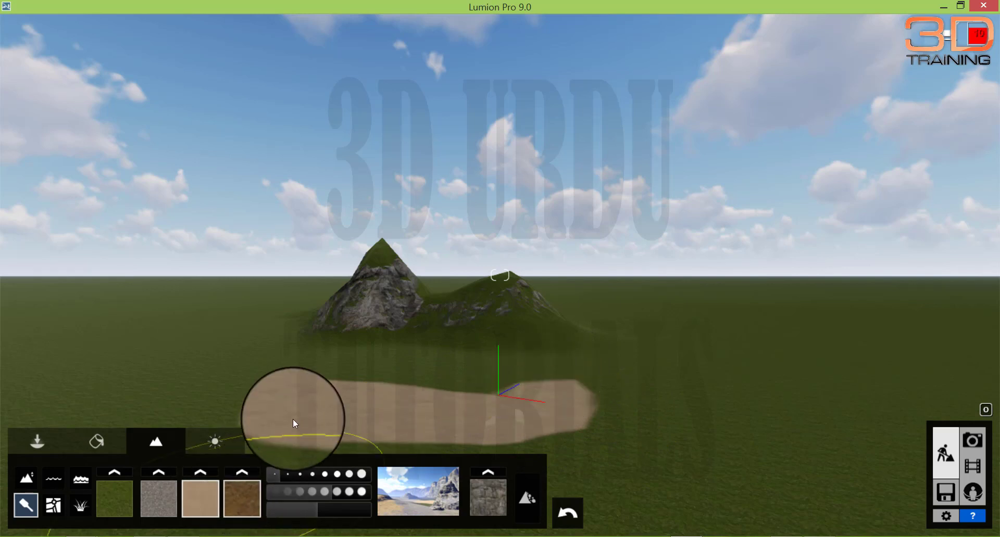
mouse_move(279, 385)
left_mouse_down()
mouse_move(335, 423)
mouse_move(361, 415)
mouse_move(352, 404)
left_mouse_up()
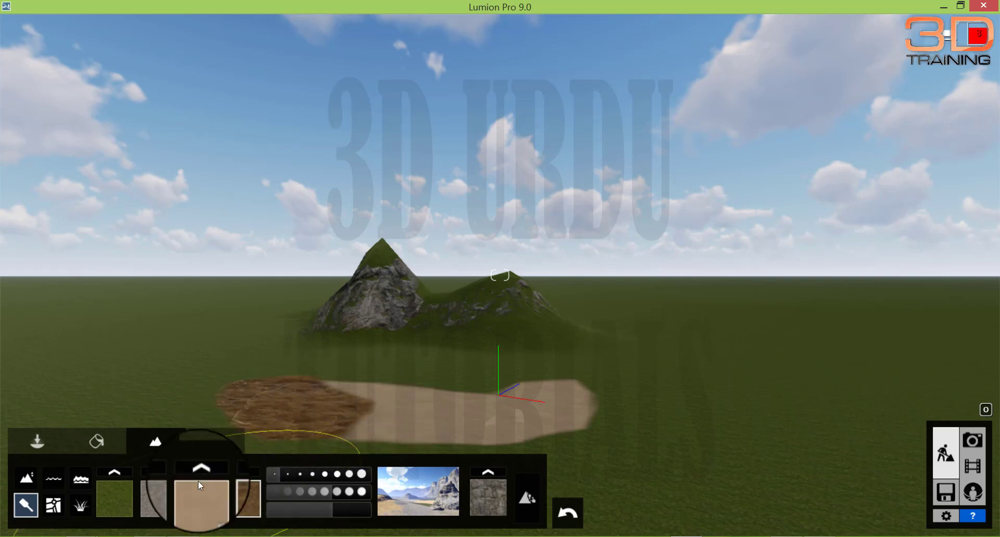
left_click(293, 473)
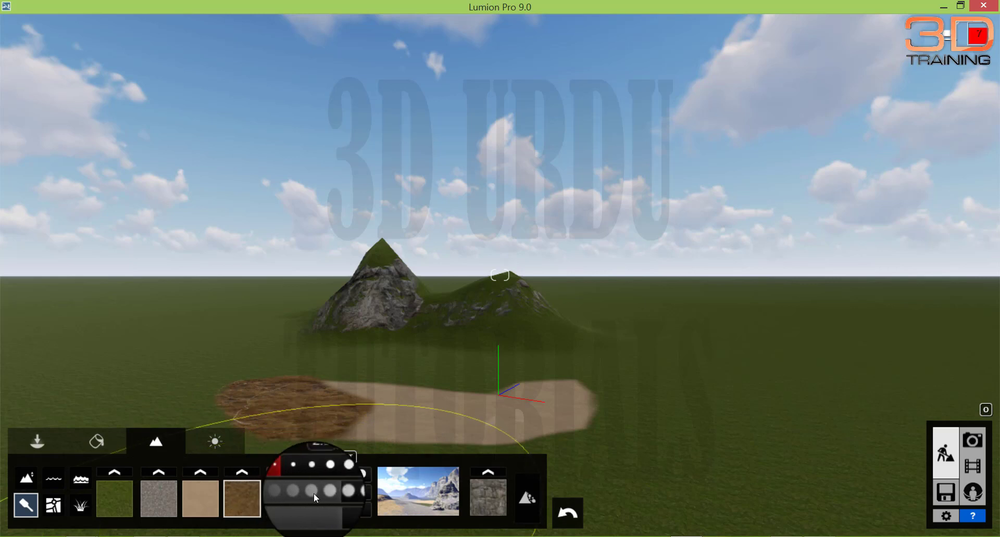
left_click(321, 514)
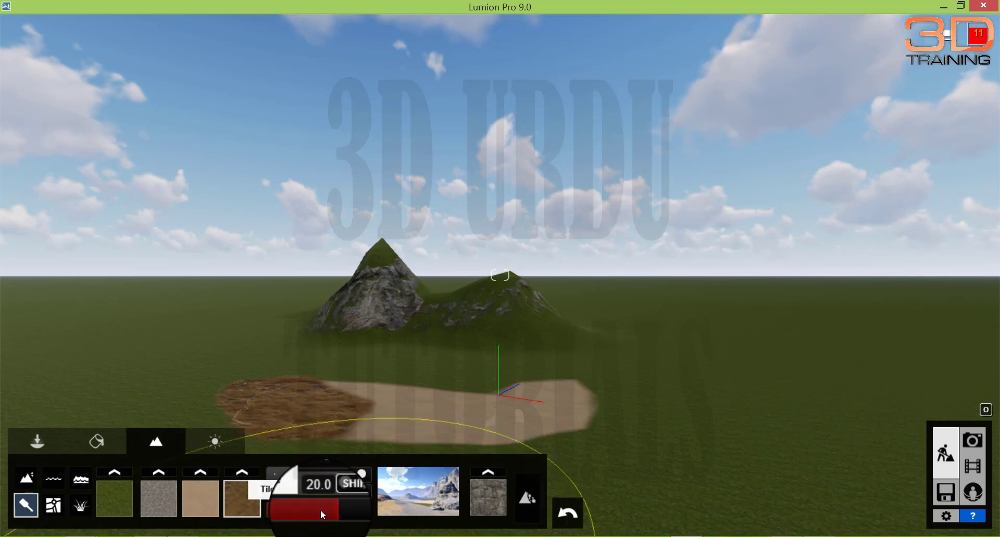
- Set the brown soil texture's tile size to 1.7 and apply the green-field landscape preset with reddish-brown mountains
mouse_move(326, 511)
left_mouse_down()
mouse_move(295, 512)
mouse_move(339, 511)
mouse_move(308, 511)
left_mouse_up()
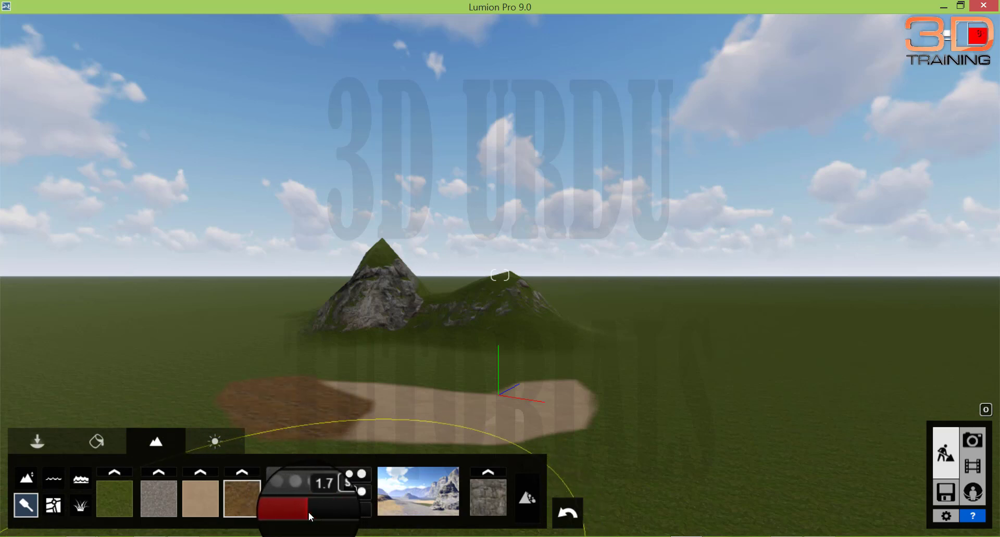
left_click(420, 494)
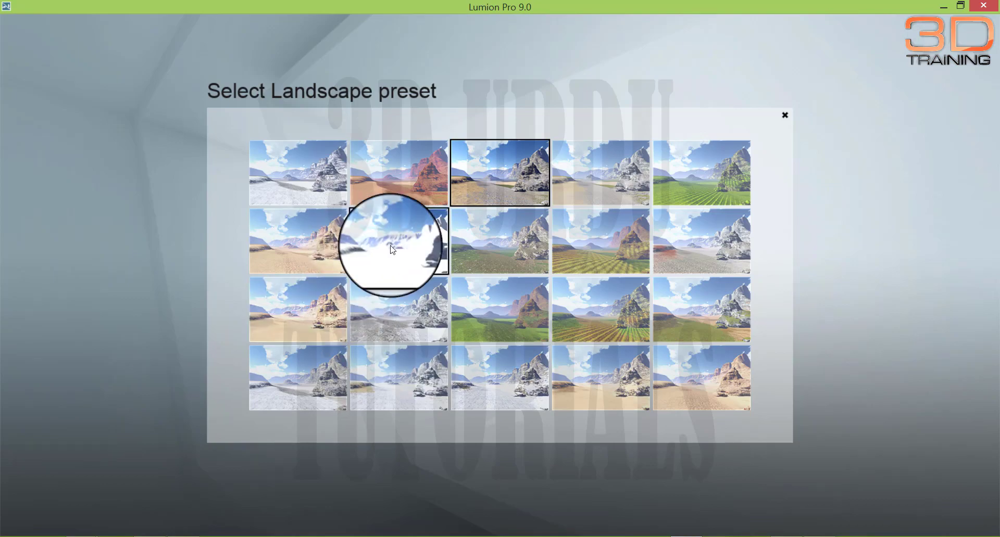
left_click(463, 328)
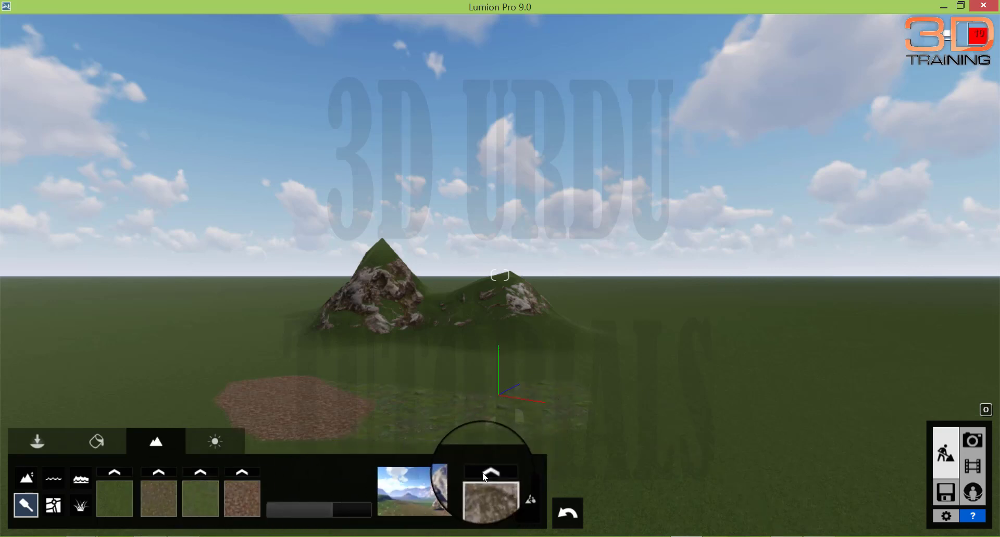
- View the available landscape textures for the rock layer and leave without choosing one
left_click(483, 475)
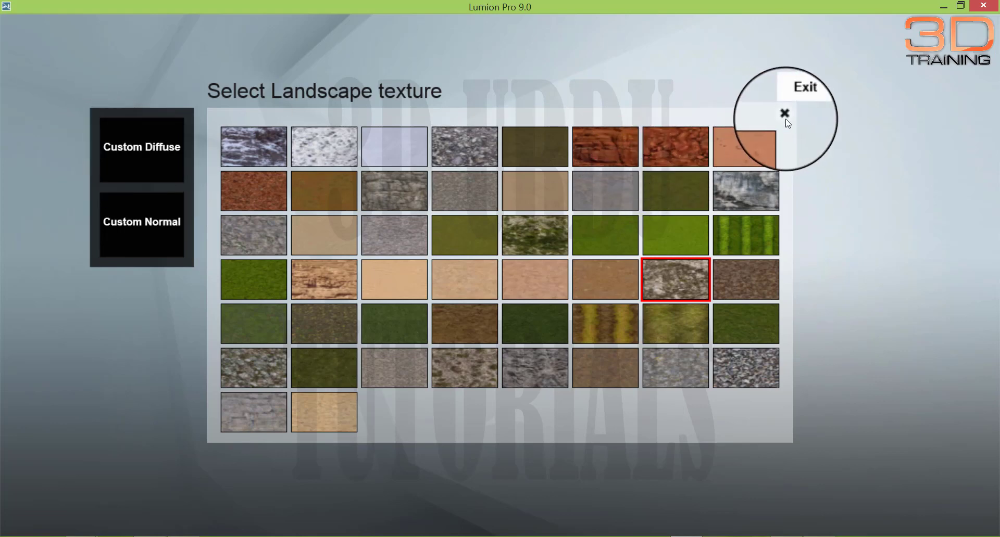
left_click(230, 473)
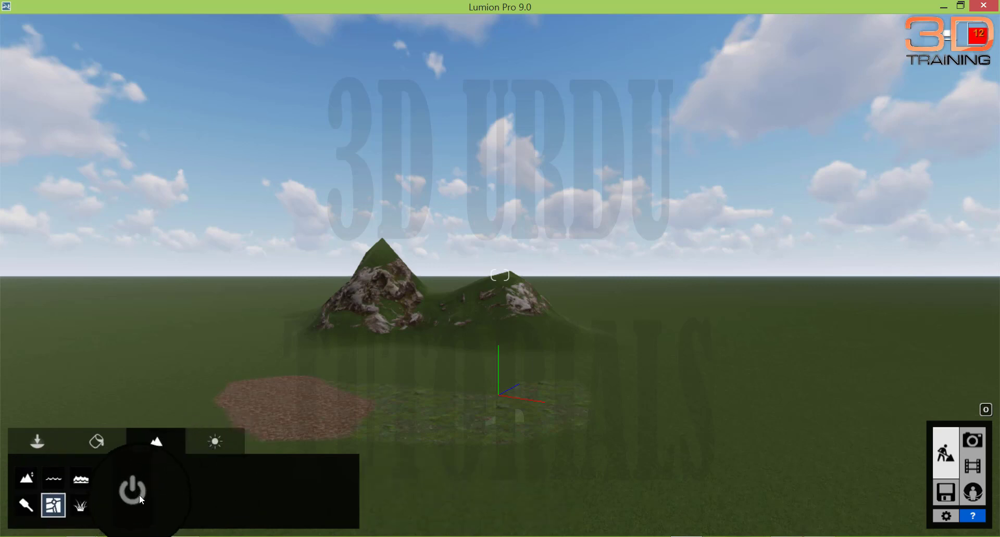
- Try to turn on OpenStreetMap for the landscape
left_click(138, 497)
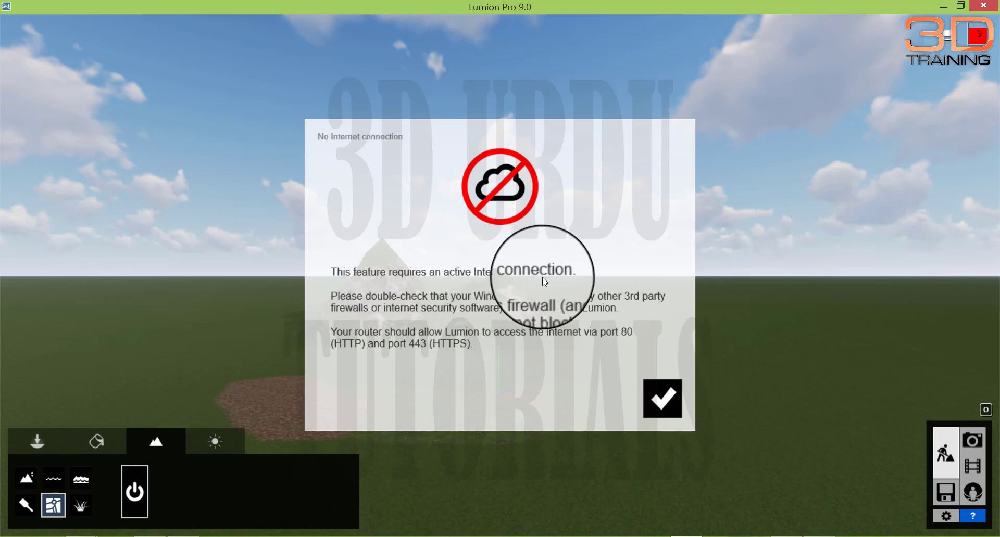
left_click(660, 396)
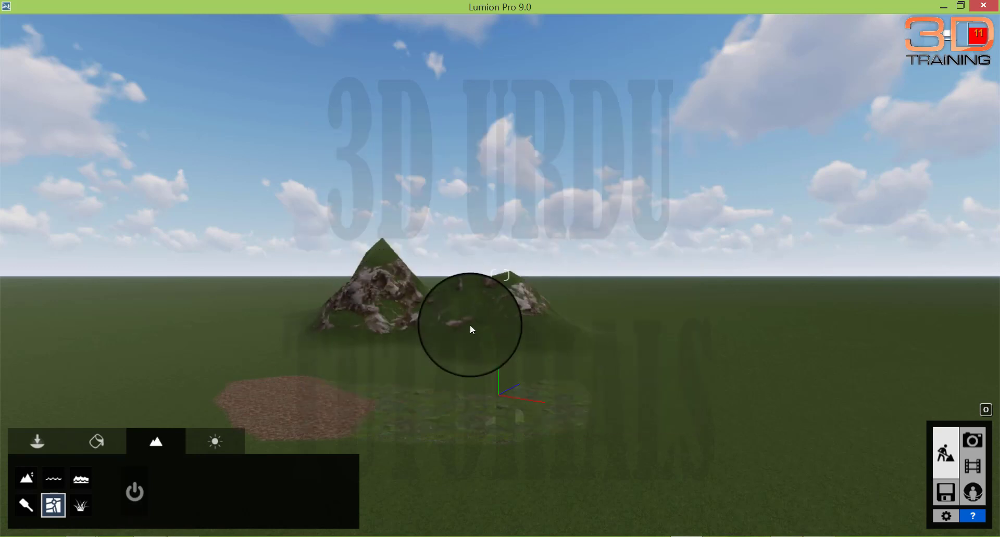
- Turn on the landscape grass and add white-flowered clover to the first plant slot with a size of 0.9
left_click(81, 505)
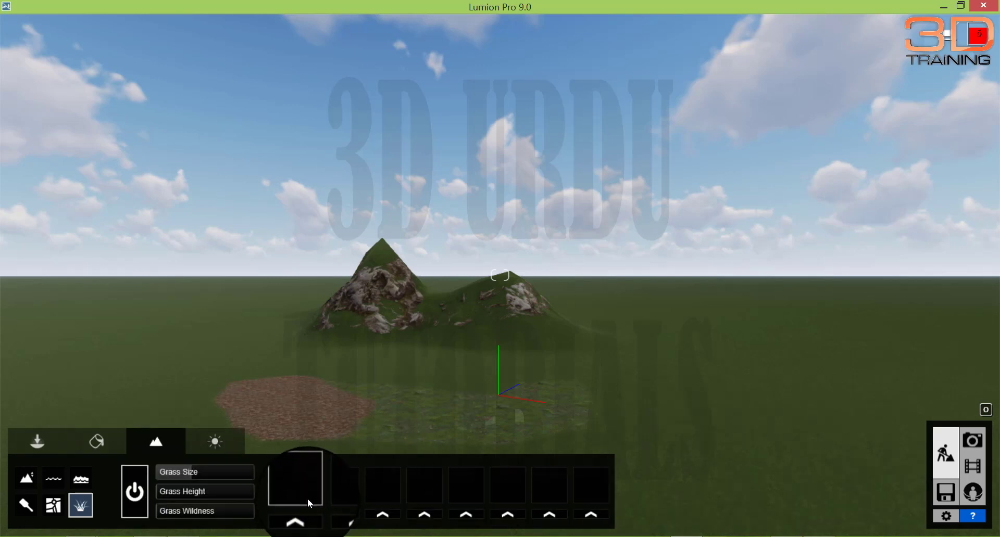
left_click(301, 515)
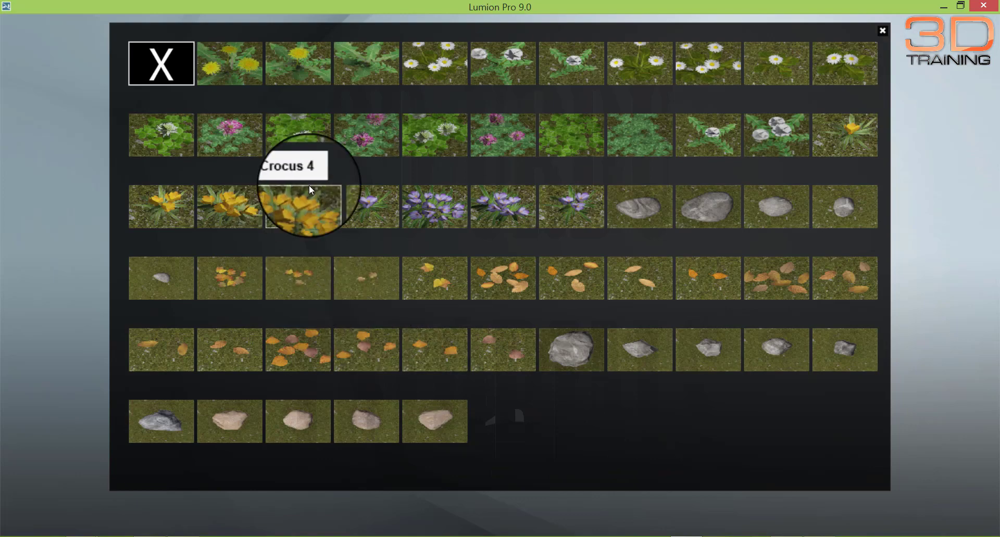
left_click(452, 421)
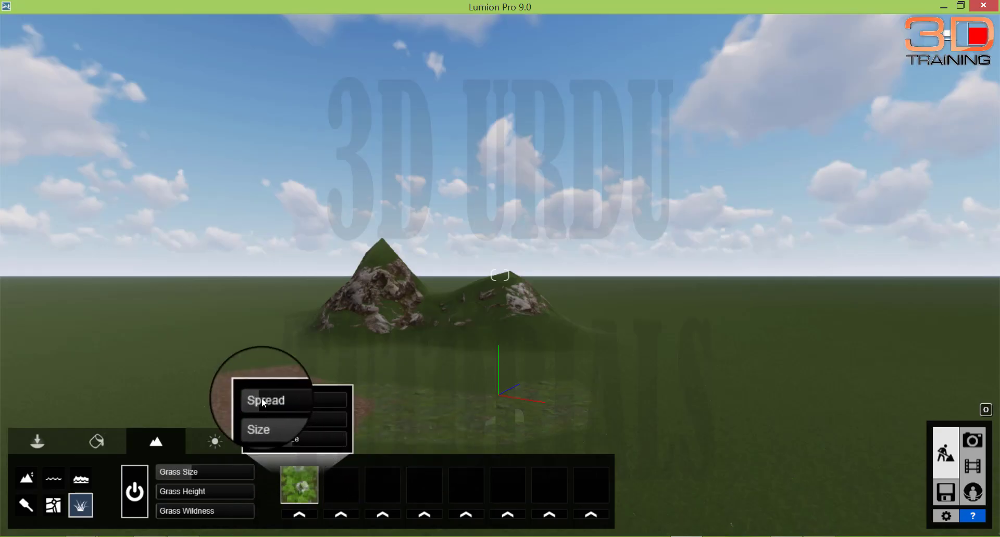
left_click_drag(306, 401, 334, 420)
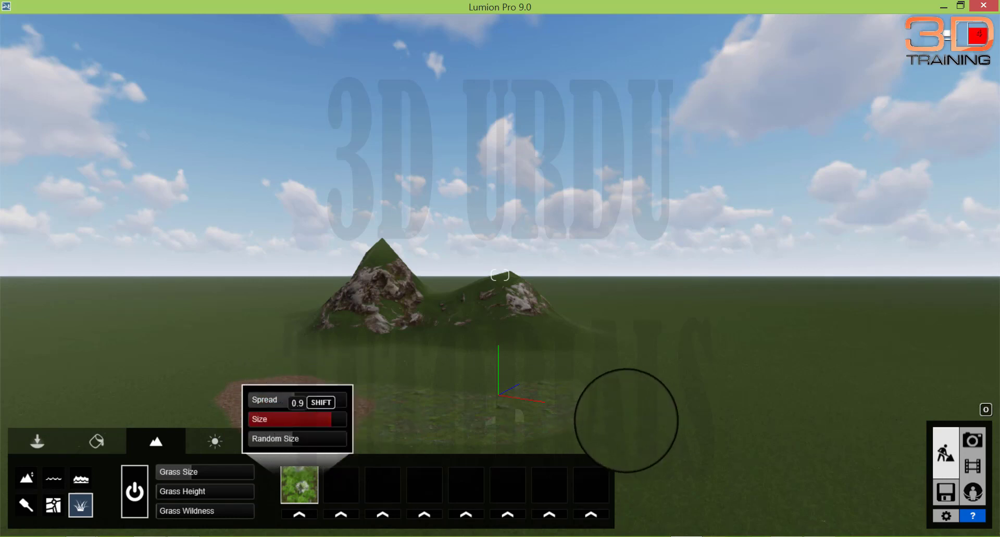
- Adjust the clover's random size and set its spread to 8.4
right_click_drag(624, 438, 551, 398)
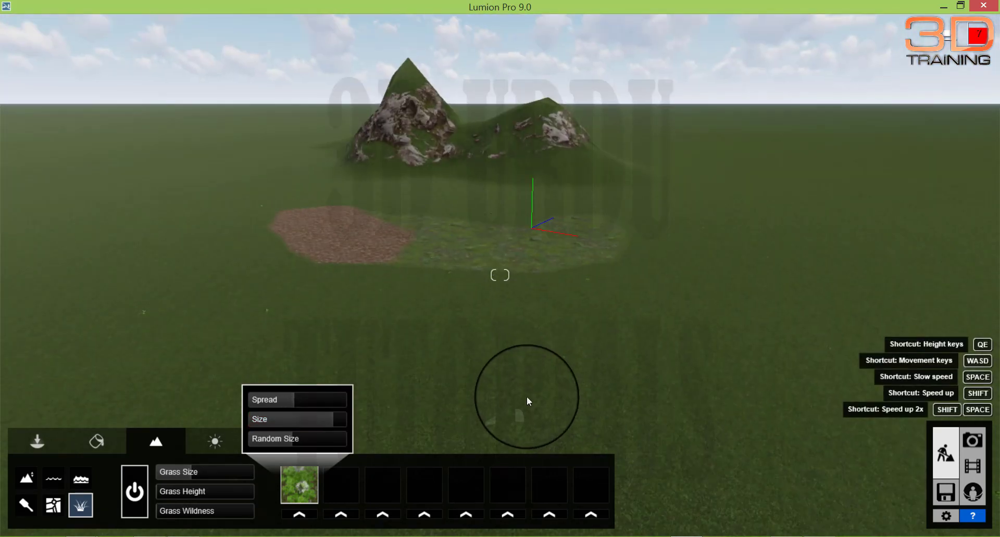
scroll(483, 366, "up", 2)
scroll(368, 299, "up", 5)
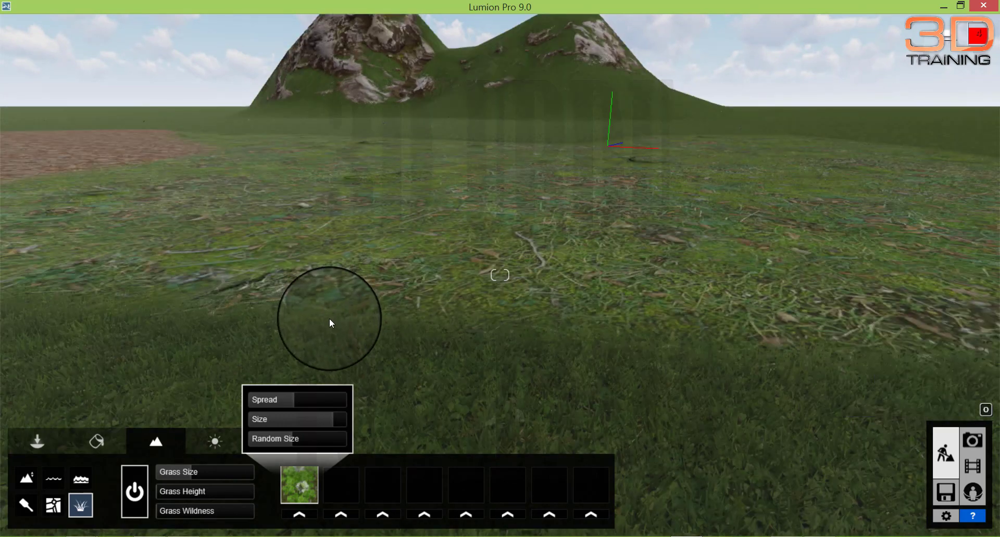
scroll(295, 440, "down", 1)
scroll(296, 440, "down", 1)
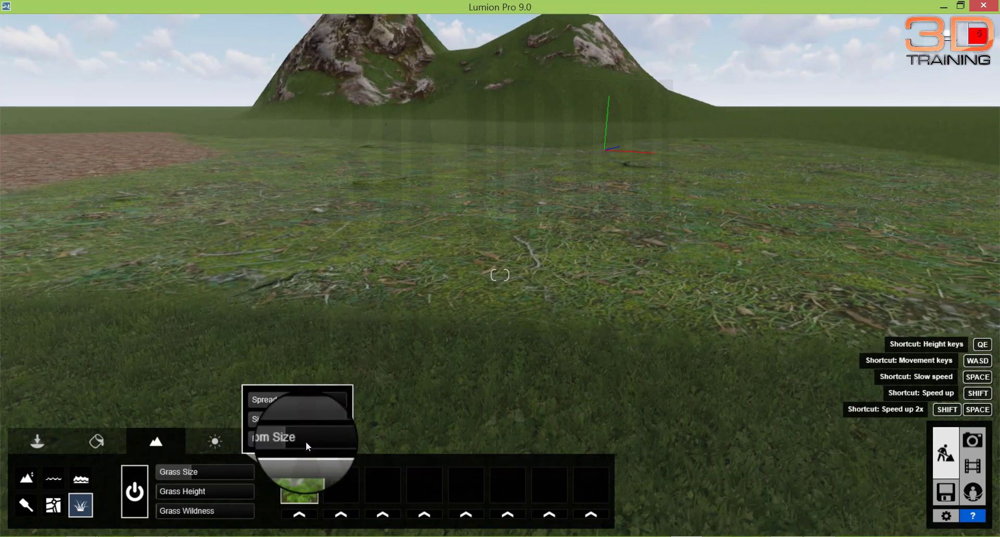
scroll(319, 443, "down", 1)
scroll(322, 444, "down", 1)
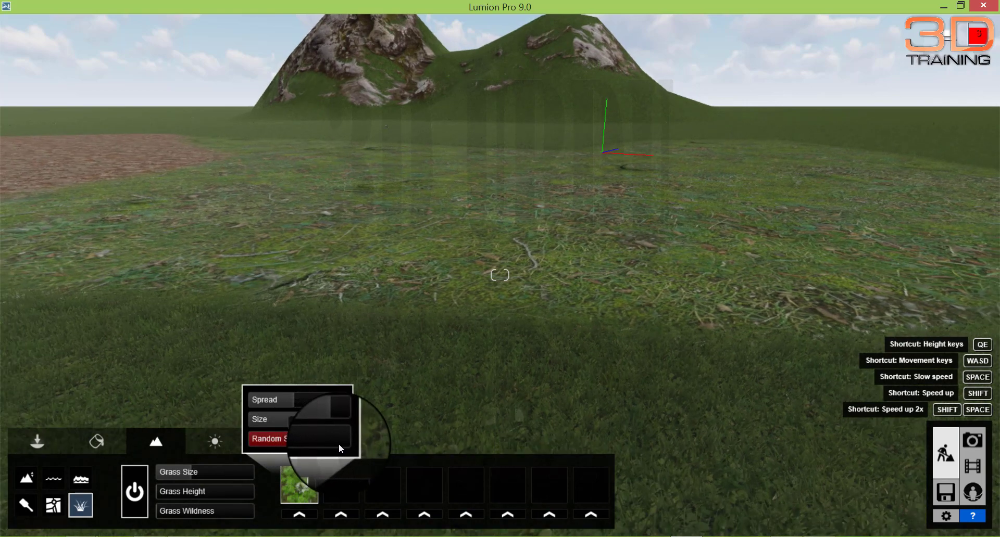
left_click_drag(338, 444, 355, 443)
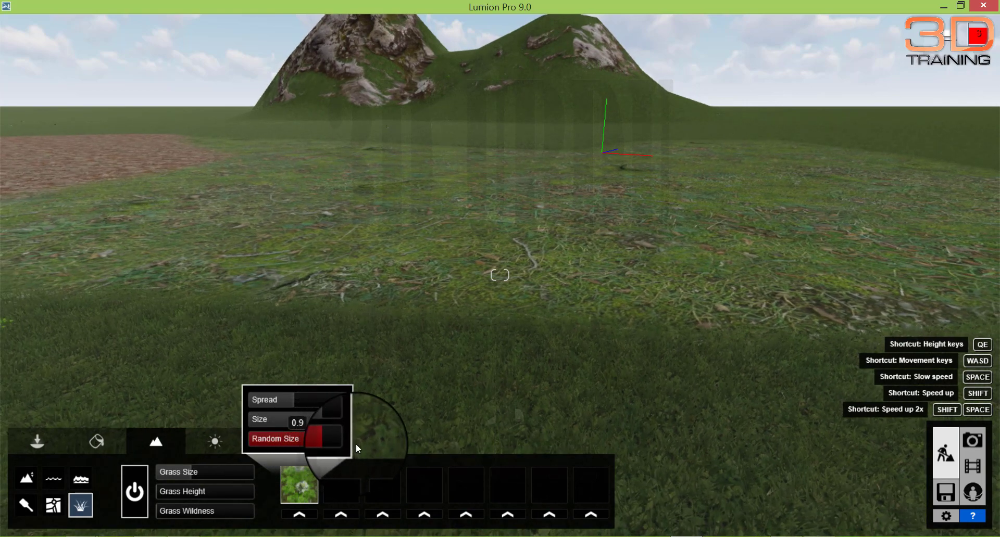
left_click(334, 408)
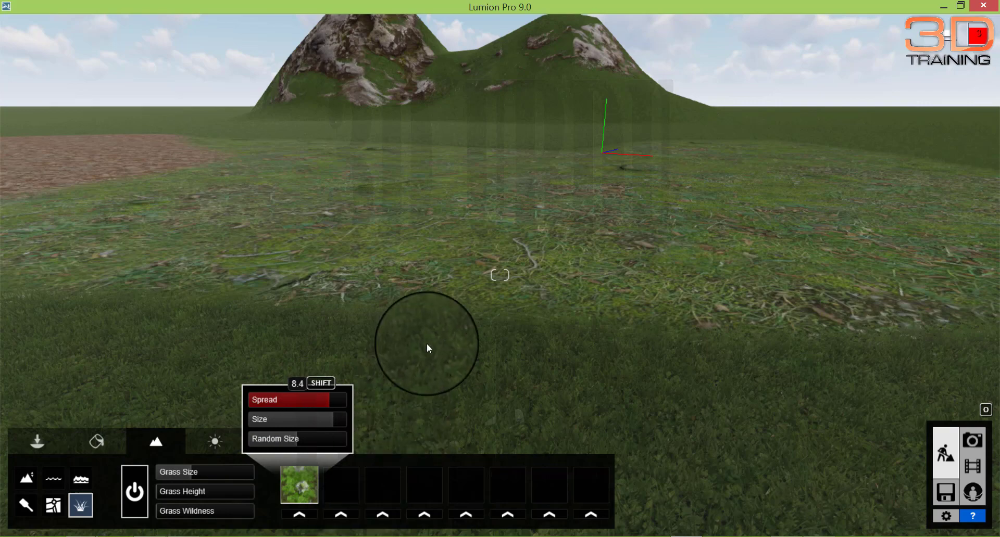
- Add a grey rock to the second grass item slot and Leaves dead 5 to the third
left_click(299, 484)
left_click(542, 369)
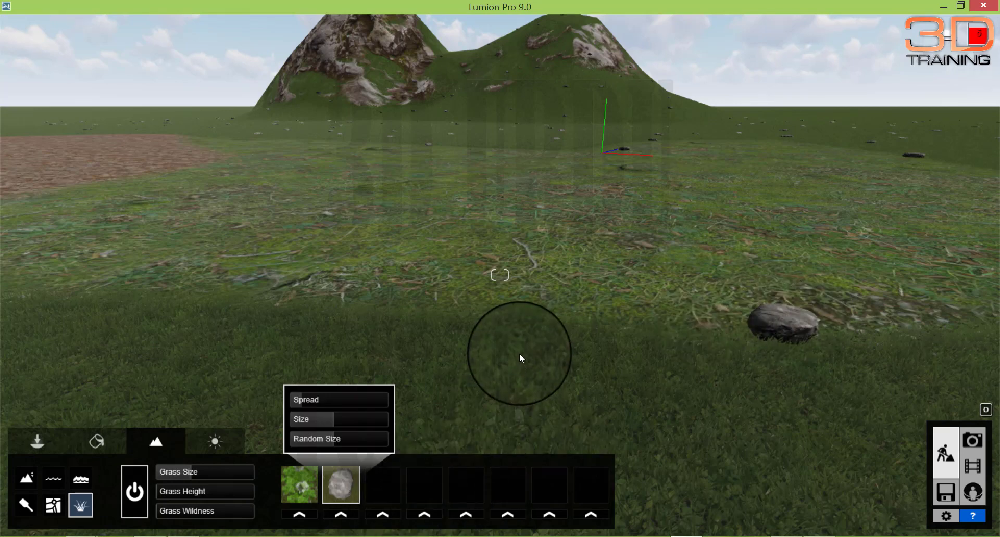
left_click(341, 484)
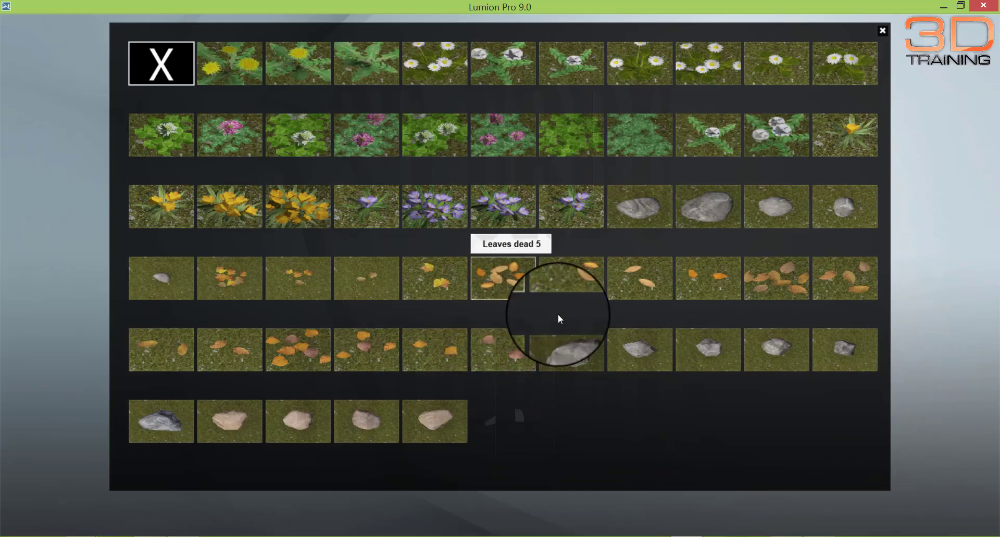
left_click(491, 285)
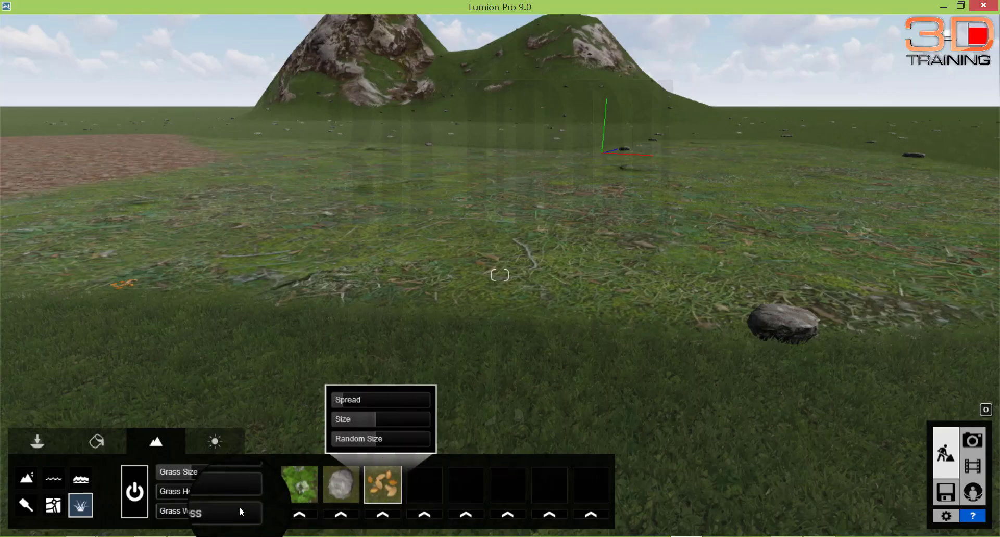
- Increase the grass size and height, and add yellow Crocus 4 and a purple crocus to the next two item slots
left_click(190, 473, "shift")
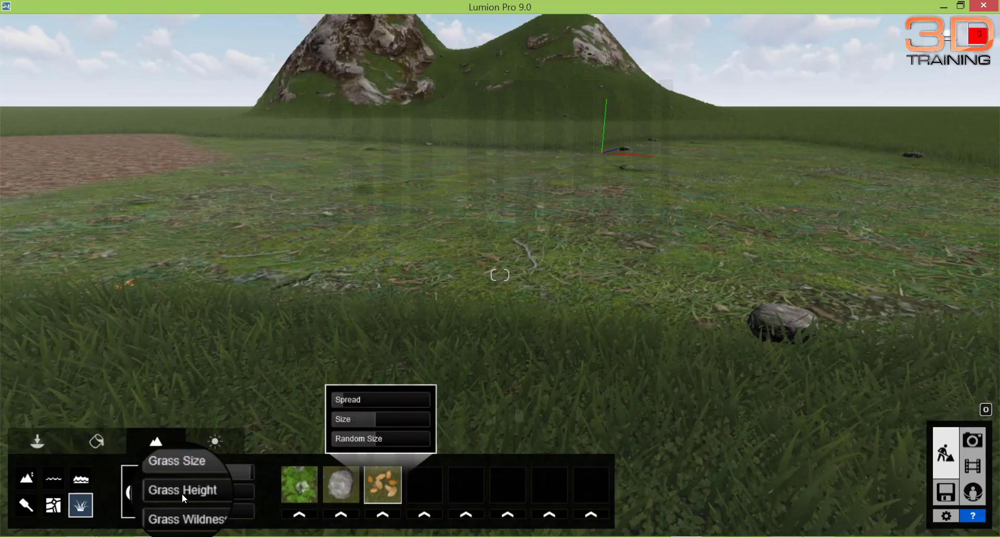
left_click_drag(202, 492, 404, 511, "shift")
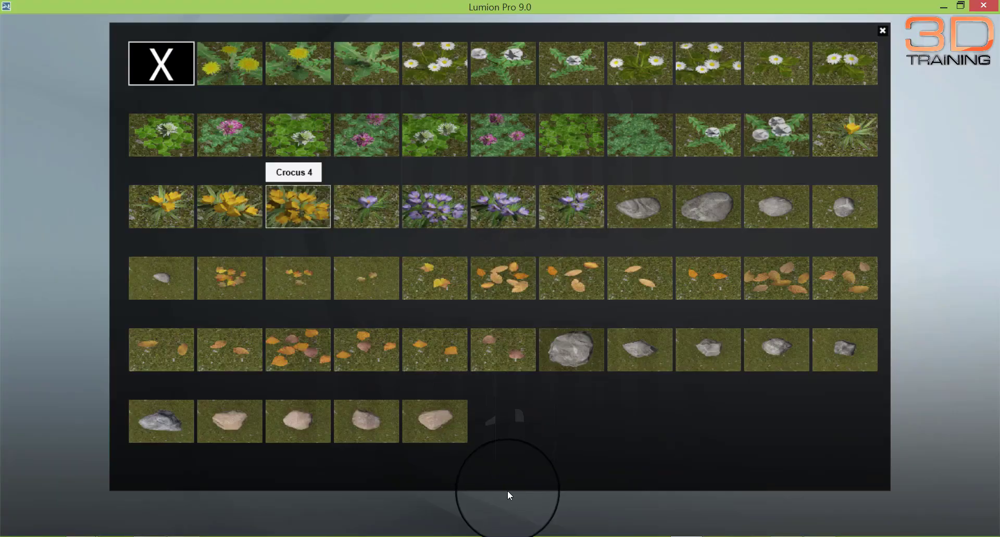
mouse_move(429, 498)
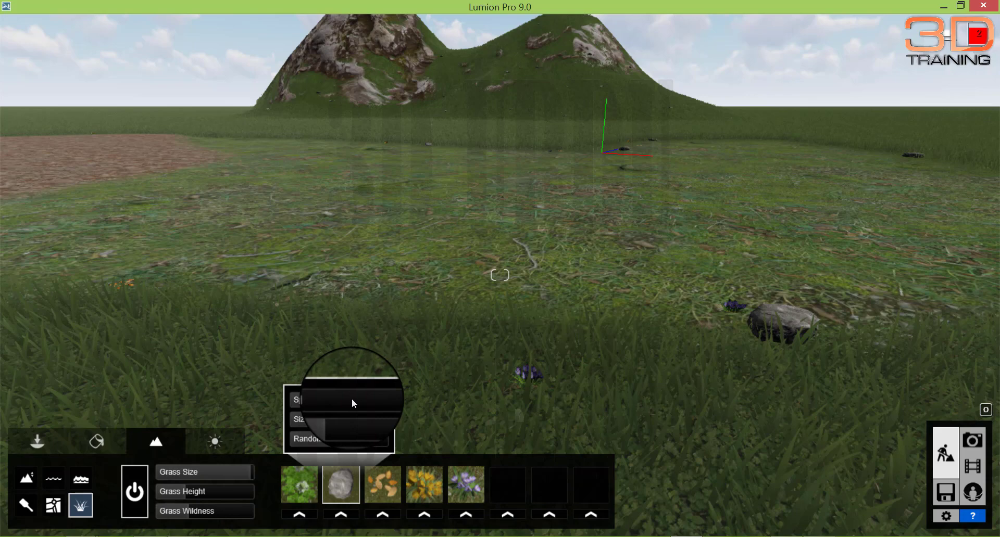
- Enlarge the scattered grey rocks and set their spread to 3.9
left_click_drag(330, 418, 426, 422)
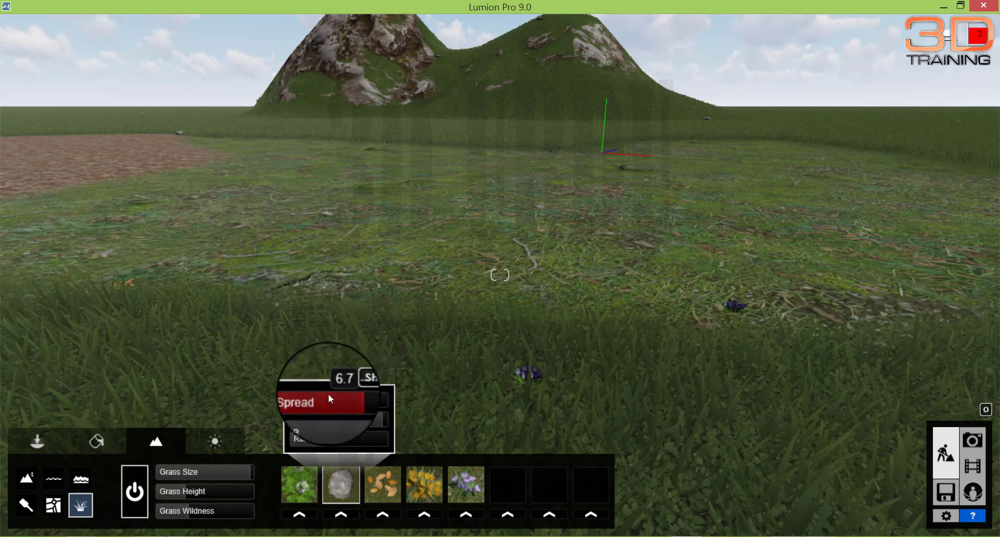
mouse_move(328, 394)
left_mouse_down()
mouse_move(309, 398)
mouse_move(323, 399)
left_mouse_up()
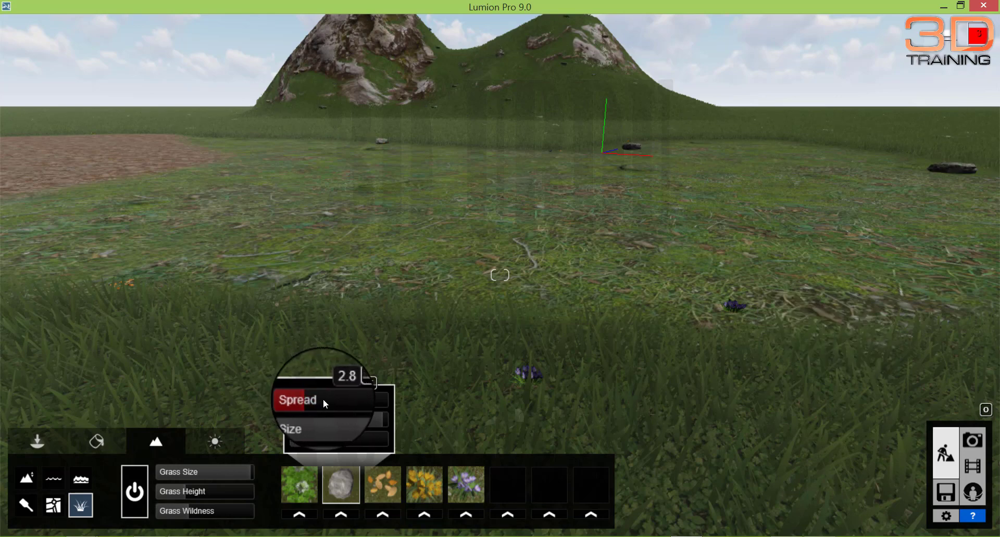
left_click(323, 400)
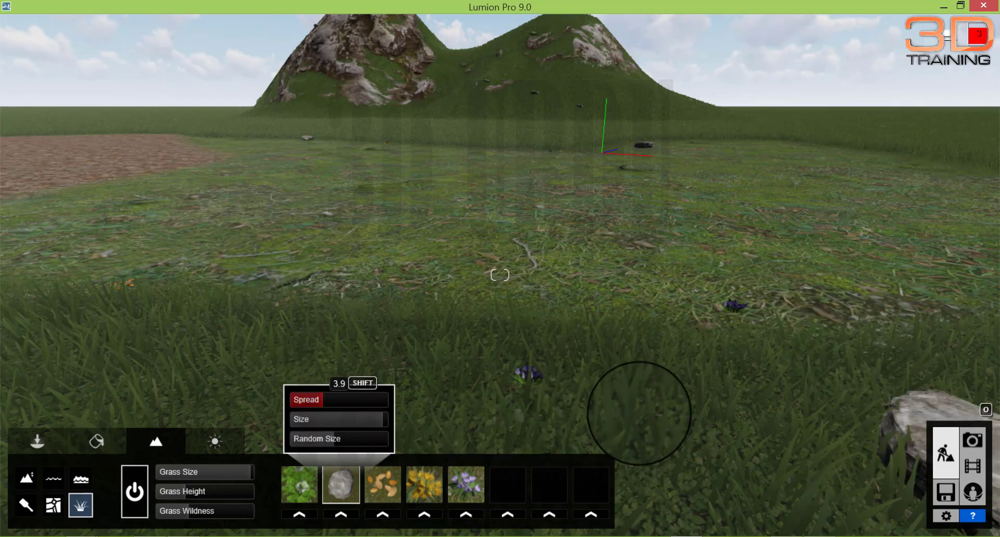
- Try a rock size of 0.2, then set the rocks' size and random size to maximum
mouse_move(636, 415)
right_mouse_down()
mouse_move(639, 360)
mouse_move(637, 435)
right_mouse_up()
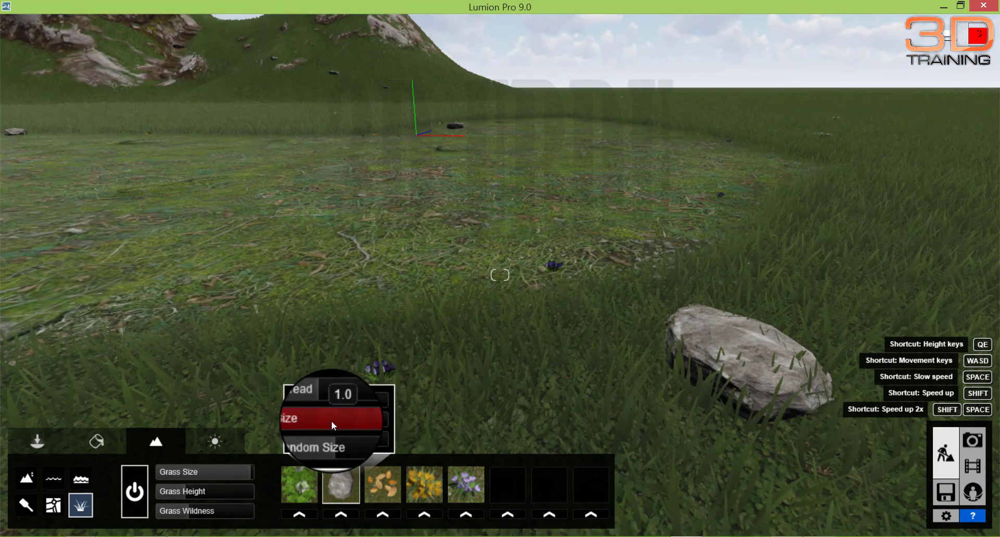
left_click_drag(314, 421, 292, 422)
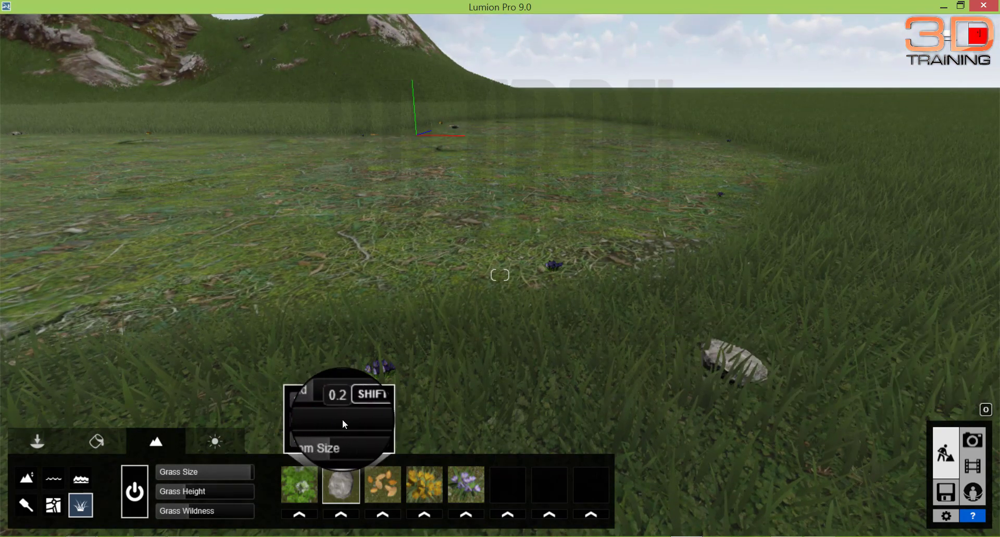
left_click_drag(366, 419, 427, 420)
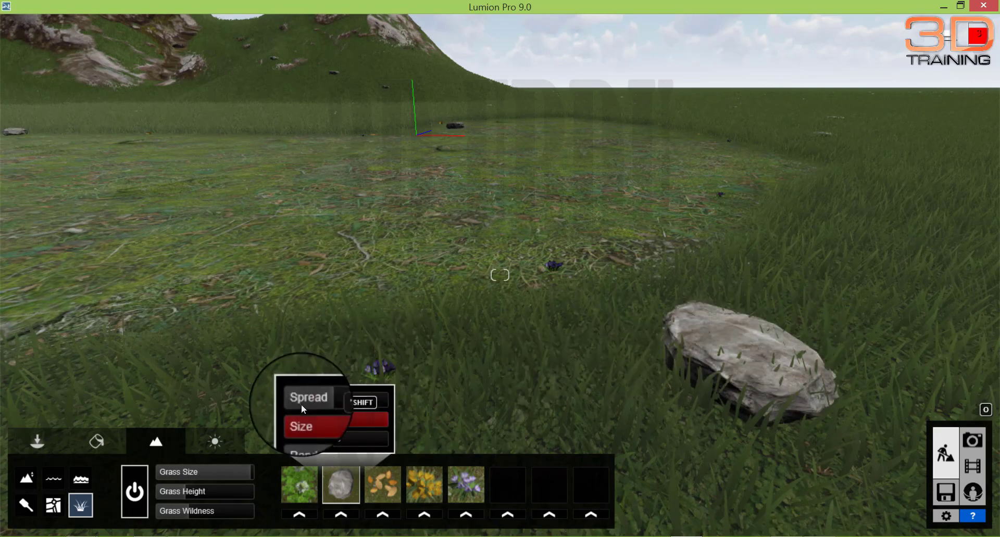
left_click(388, 441)
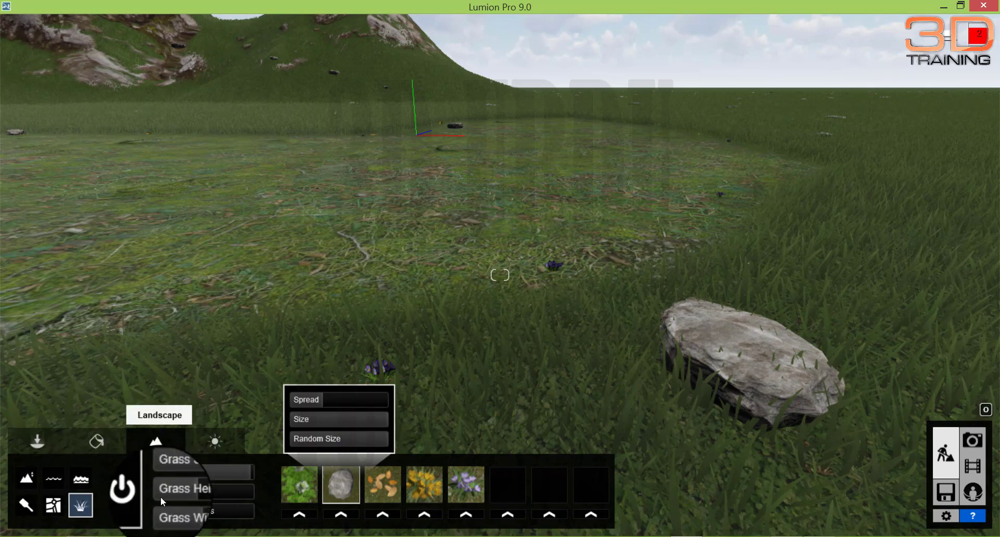
- Turn the landscape grass off
left_click(134, 492)
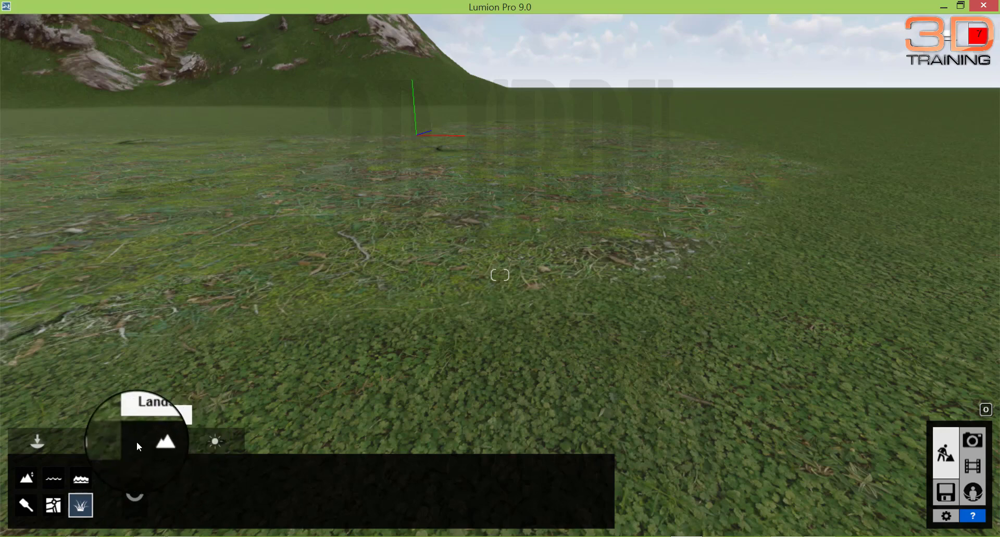
- Rotate the sun direction slightly towards north and raise the sun's height in the sky
left_click(224, 442)
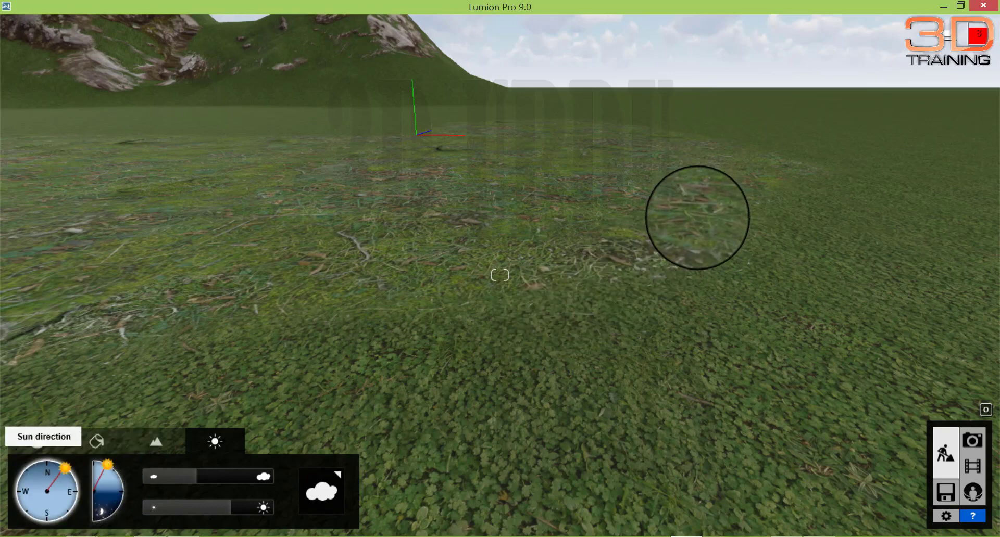
right_click_drag(696, 211, 683, 195)
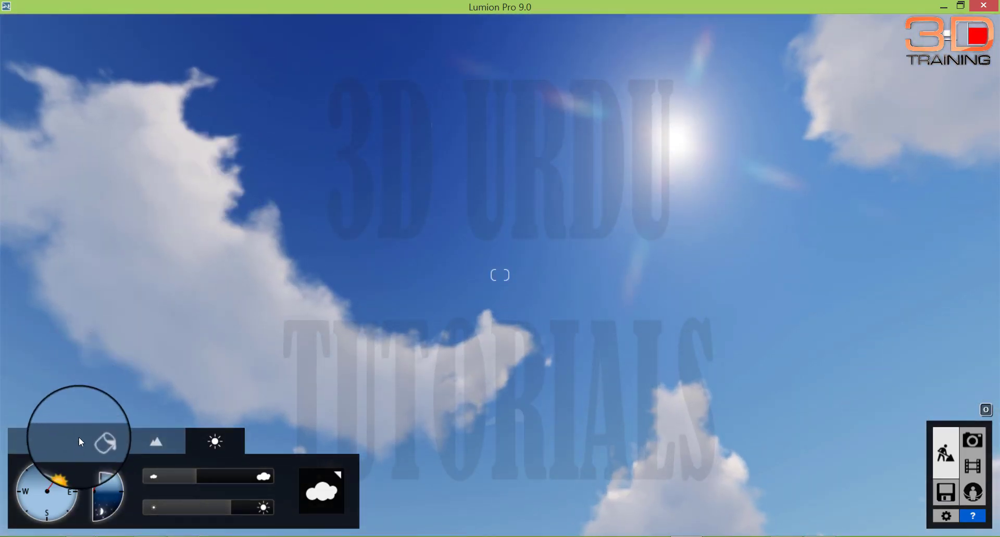
mouse_move(67, 469)
left_mouse_down()
mouse_move(76, 479)
mouse_move(67, 451)
mouse_move(42, 442)
left_mouse_up()
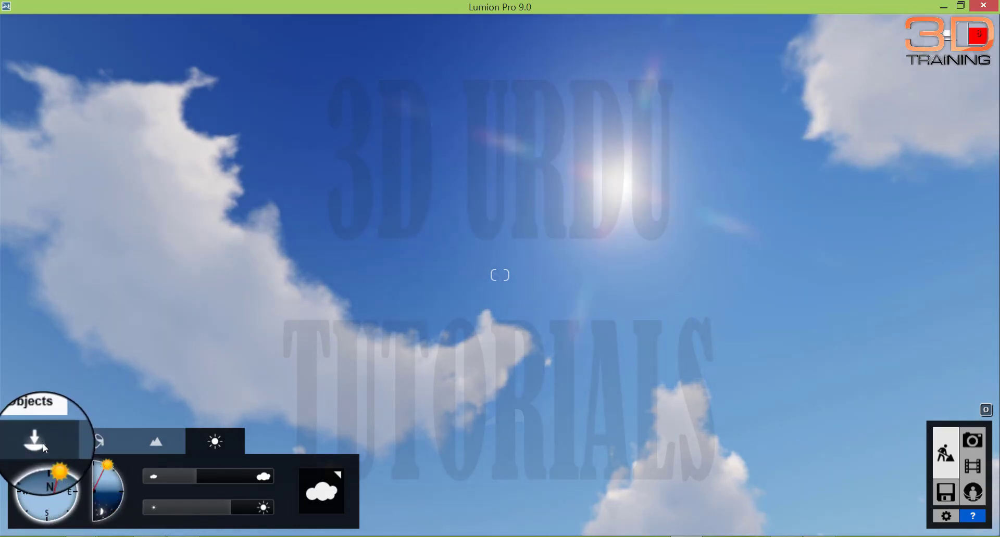
mouse_move(106, 465)
left_mouse_down()
mouse_move(96, 460)
mouse_move(71, 500)
mouse_move(74, 519)
mouse_move(29, 514)
mouse_move(33, 474)
mouse_move(79, 482)
mouse_move(68, 461)
left_mouse_up()
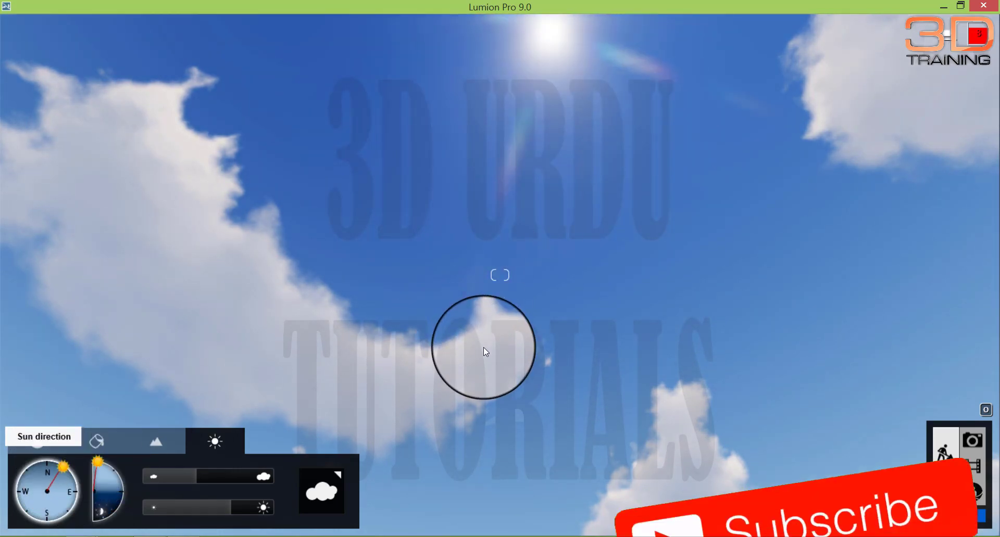
- Point the sun direction due north and lower the sun's height to just above the horizon
right_click_drag(483, 350, 487, 289)
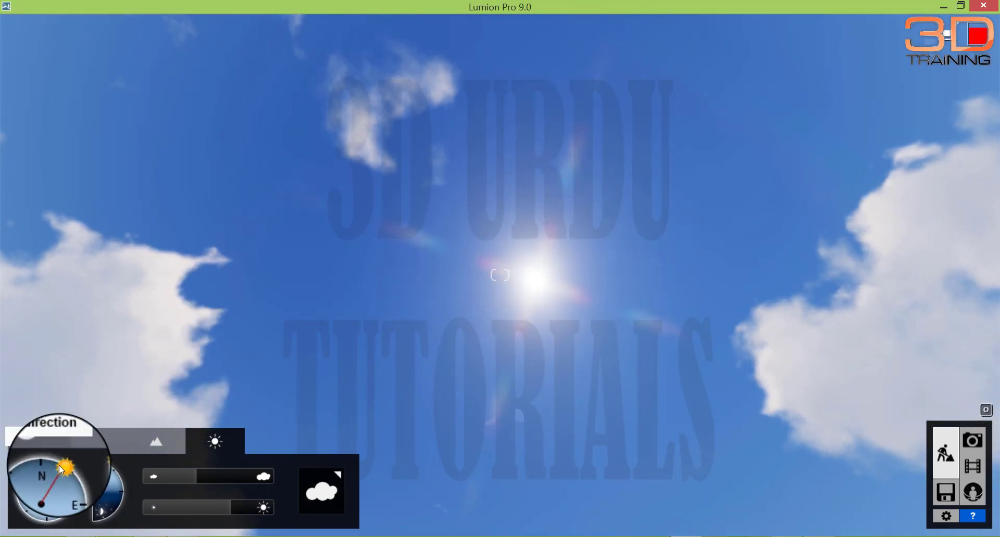
left_click_drag(70, 501, 73, 474)
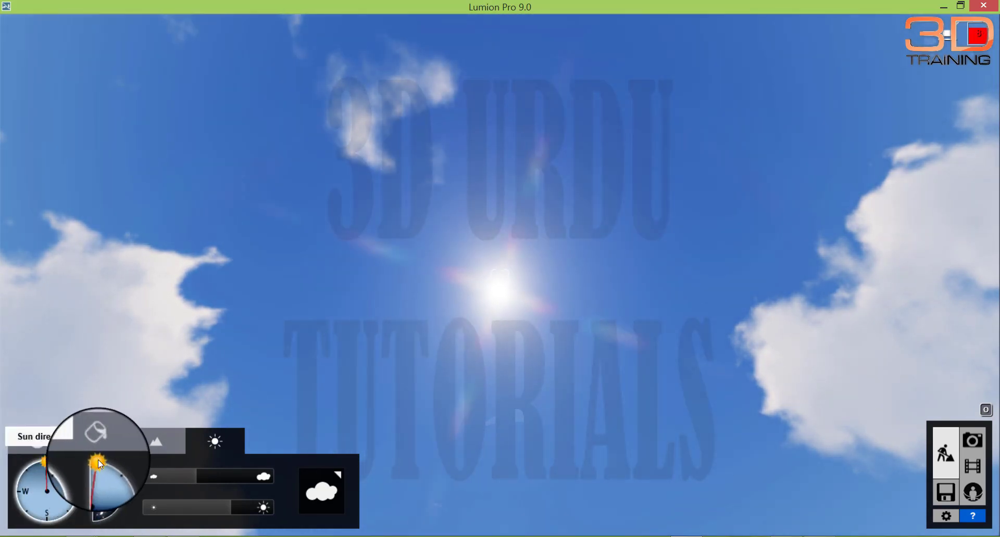
left_click_drag(100, 461, 141, 458)
mouse_move(545, 326)
right_mouse_down()
mouse_move(545, 412)
mouse_move(542, 308)
mouse_move(542, 320)
right_mouse_up()
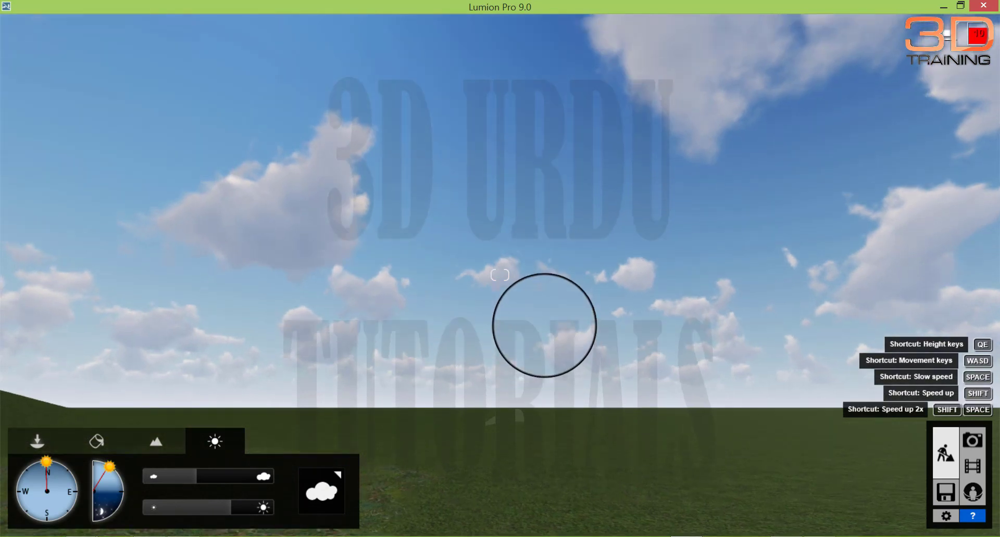
left_click(116, 474)
left_click_drag(115, 474, 117, 490)
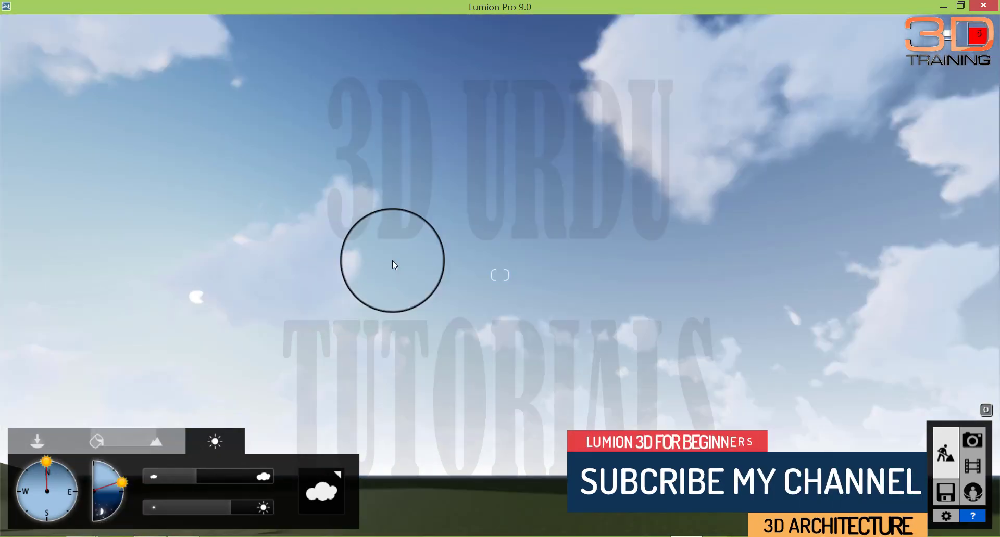
right_click_drag(392, 261, 411, 223)
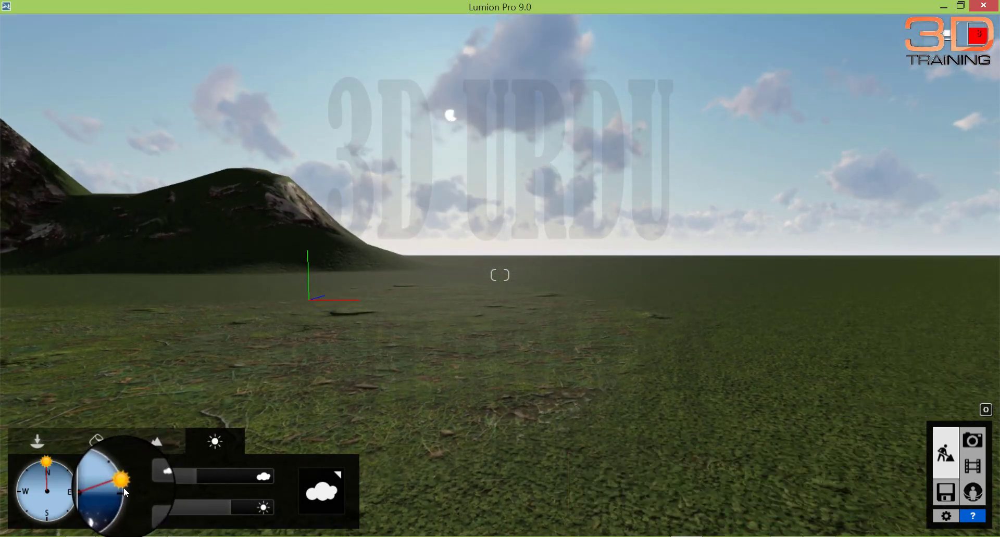
left_click_drag(124, 488, 125, 483)
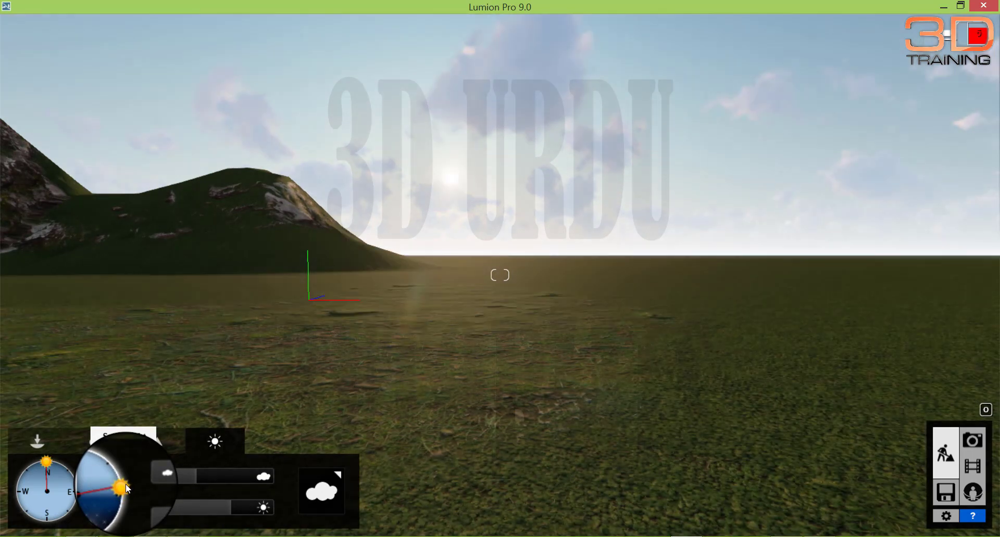
- Replace the sky's clouds with the first preset in the cloud selection
left_click(338, 489)
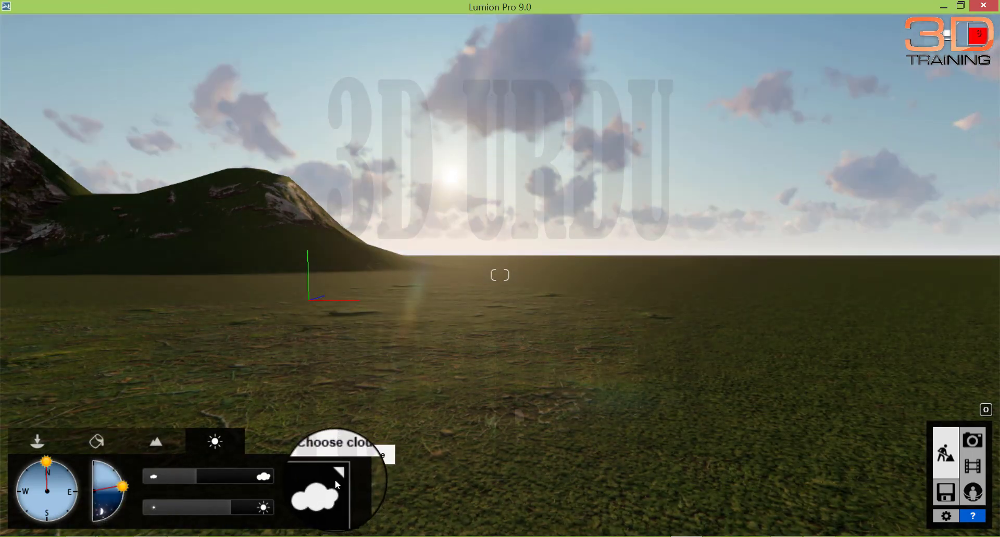
left_click(336, 480)
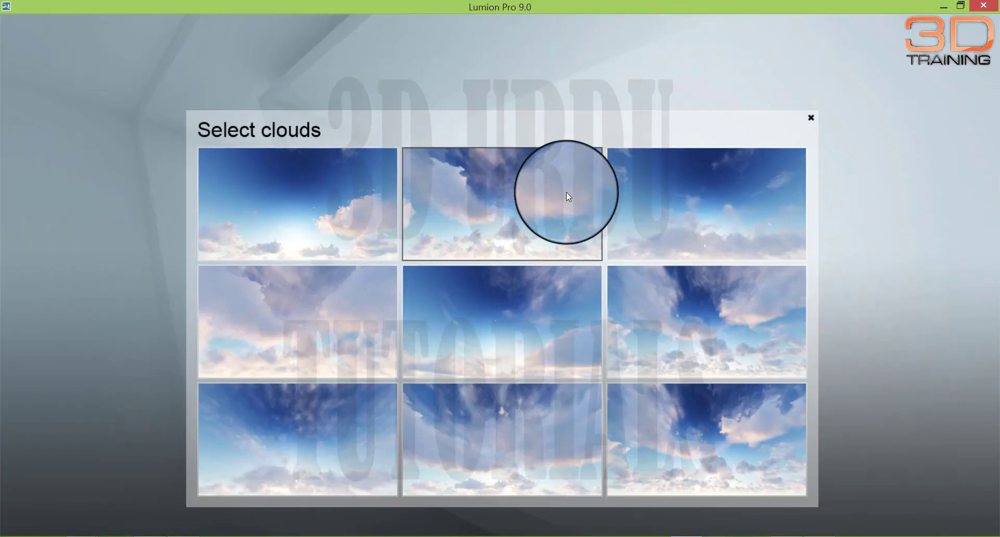
left_click(330, 235)
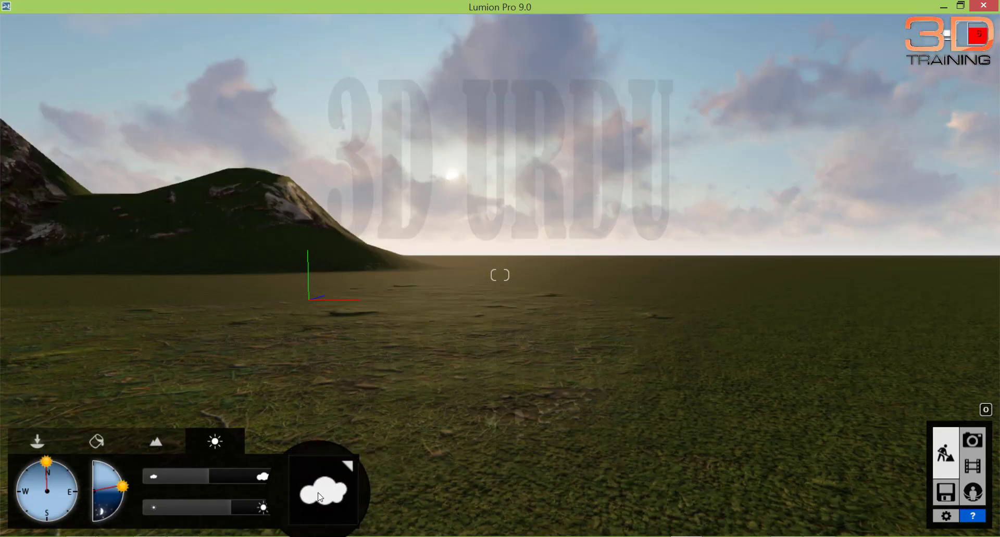
- Increase the amount of clouds slightly and set the sun brightness to maximum
mouse_move(208, 477)
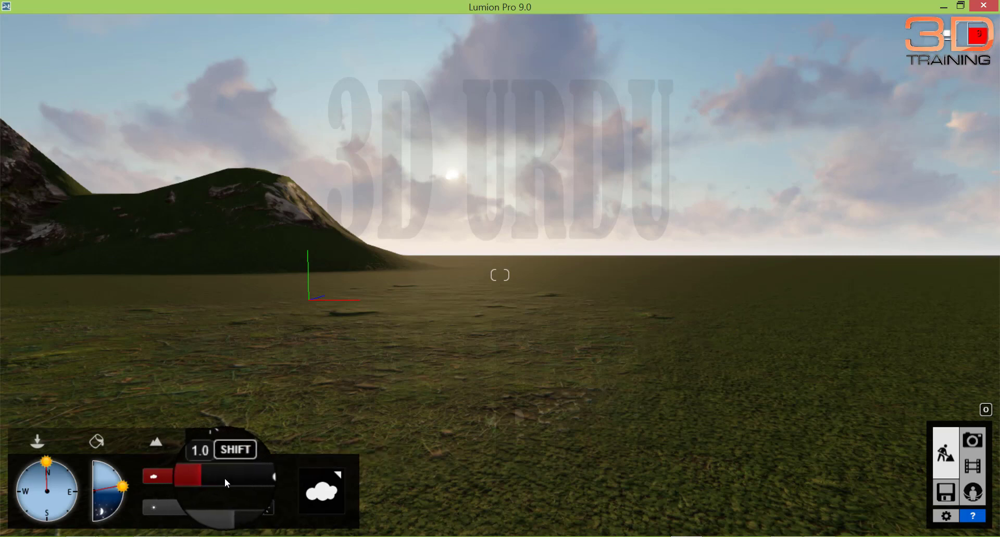
left_click_drag(226, 480, 288, 510)
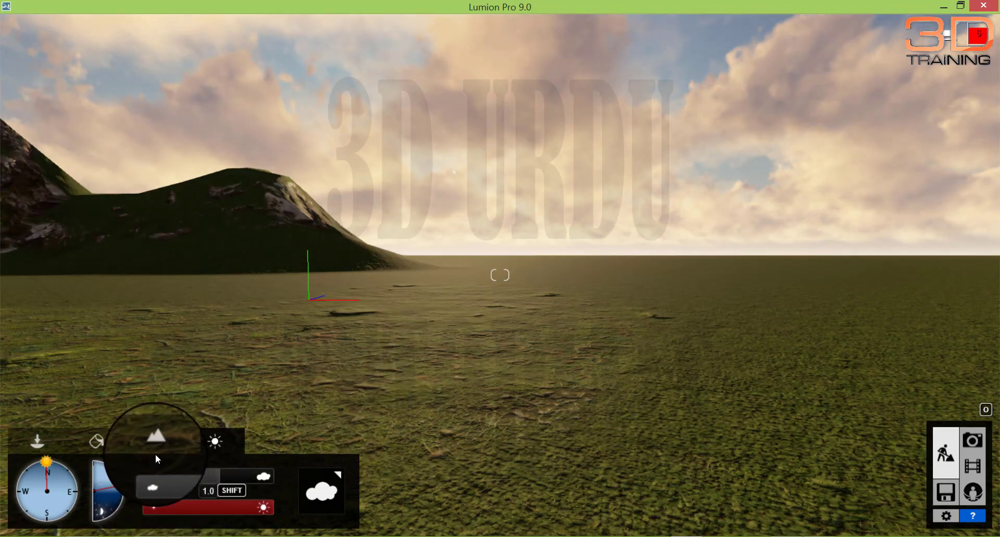
- Lower the sun far below the horizon for night, and raise it back to a daytime height
left_click_drag(120, 491, 101, 531)
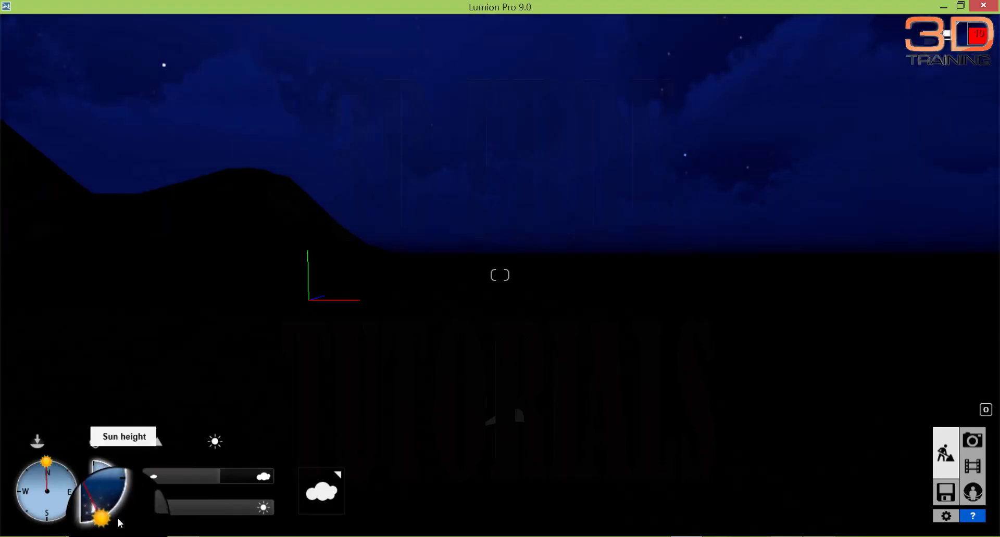
left_click_drag(131, 485, 124, 469)
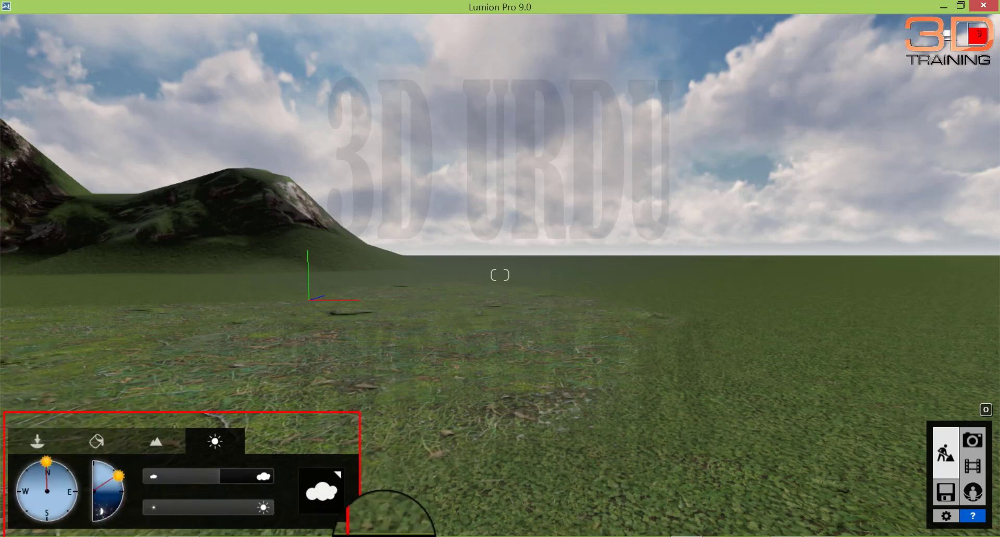
left_click(33, 442)
left_click(113, 441)
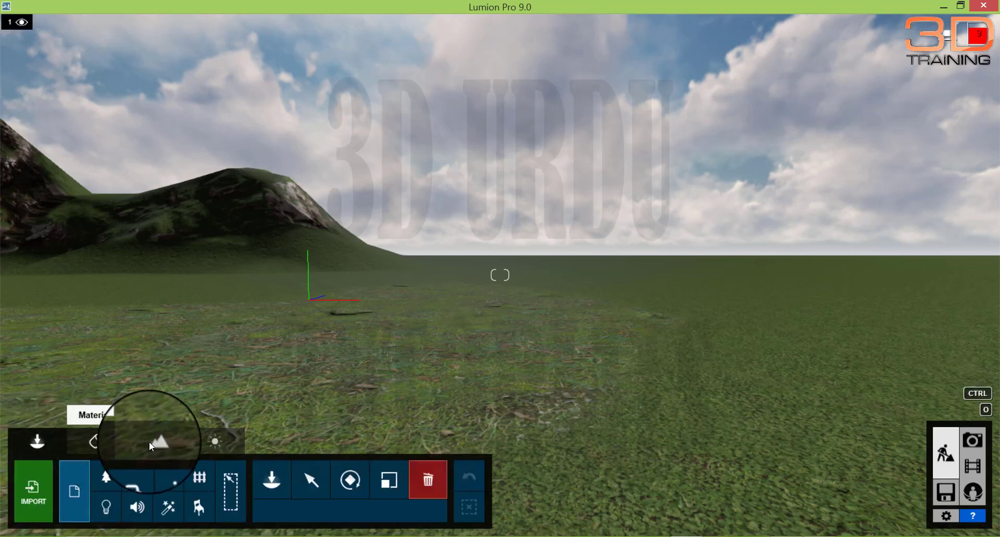
left_click(149, 442)
left_click(45, 445)
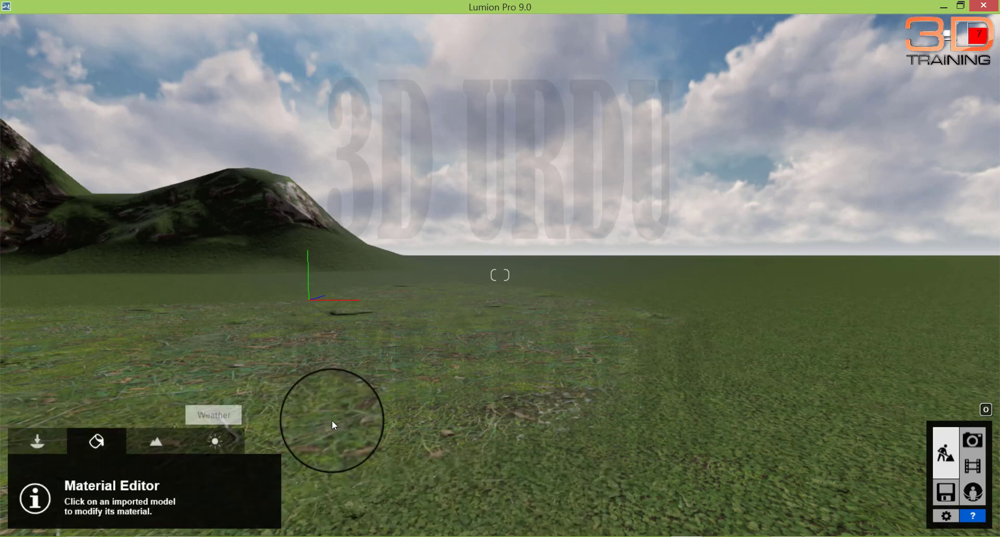
left_click(176, 441)
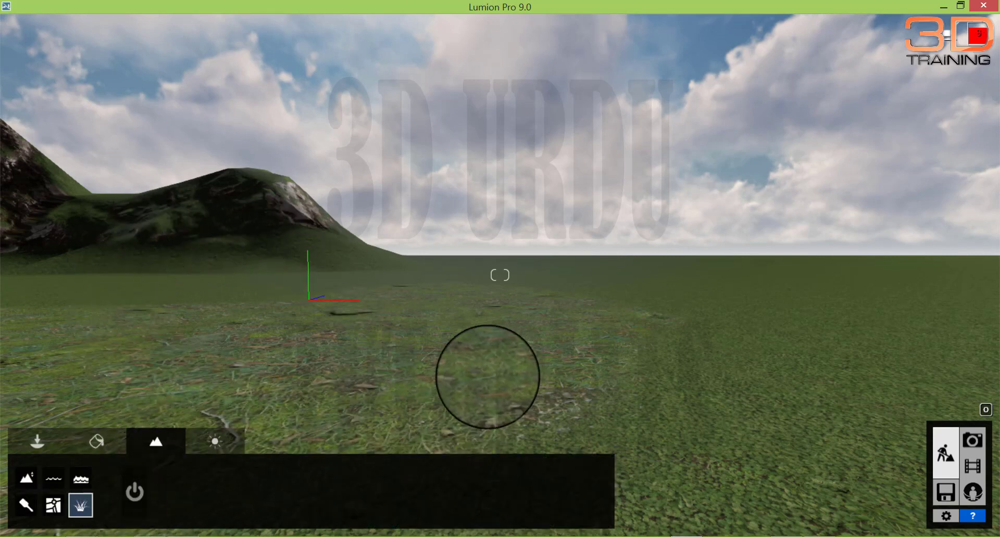
right_click_drag(490, 376, 491, 443)
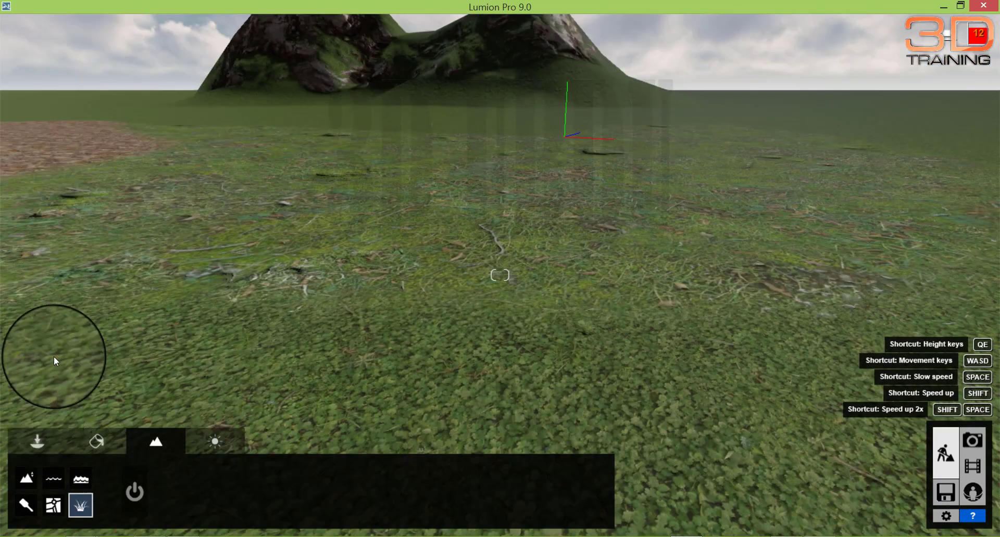